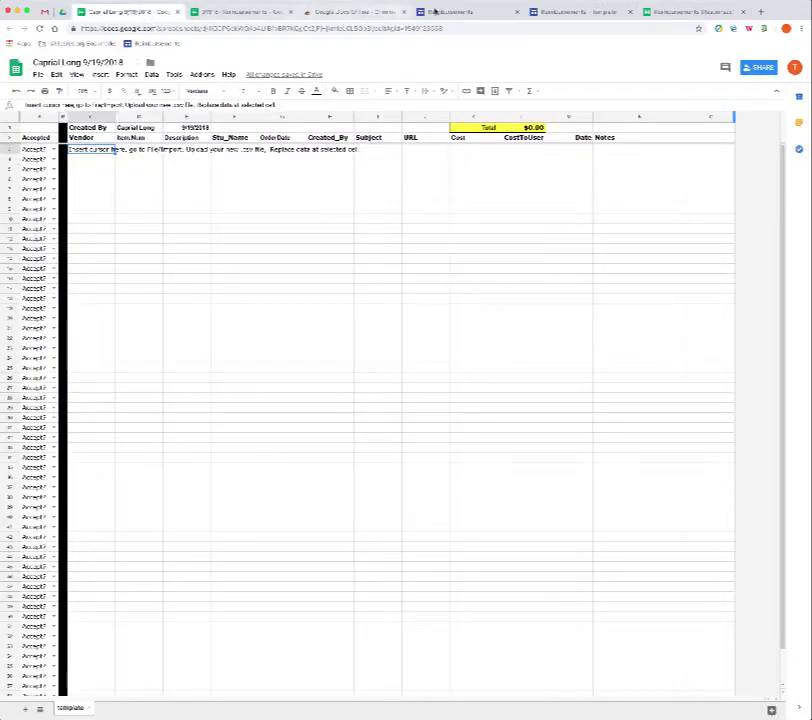
- Fill in the Reimbursements form on the Template page with the date 09/19/2018 and the matching staff member's name
left_click(578, 11)
scroll(337, 435, "down", 5)
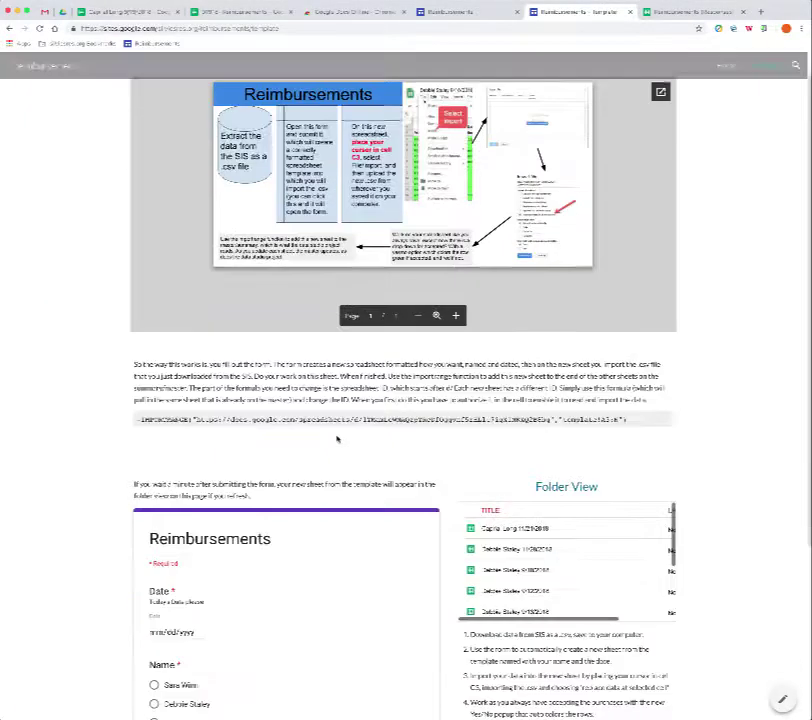
left_click(200, 450)
left_click(200, 449)
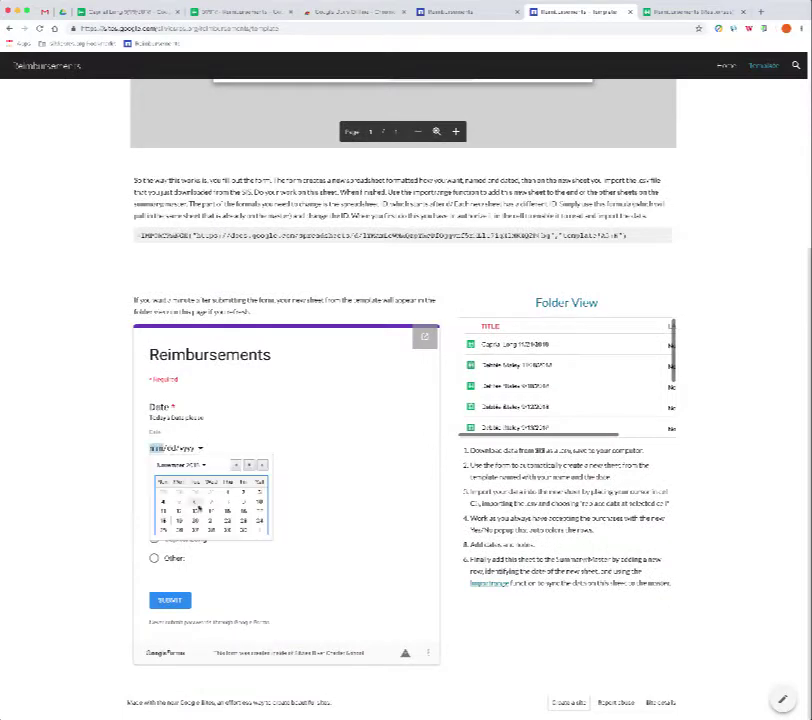
left_click(236, 465)
left_click(236, 465)
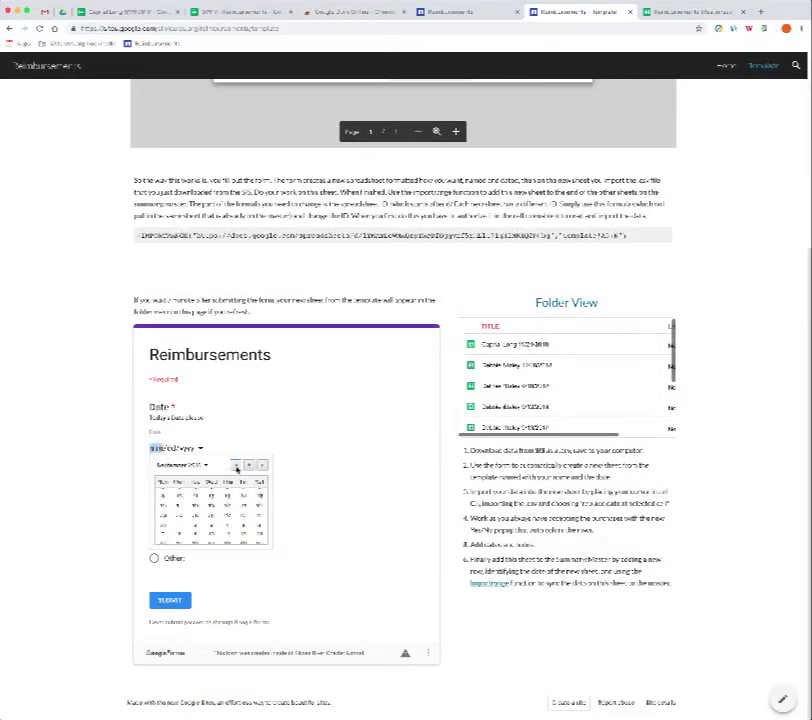
left_click(211, 521)
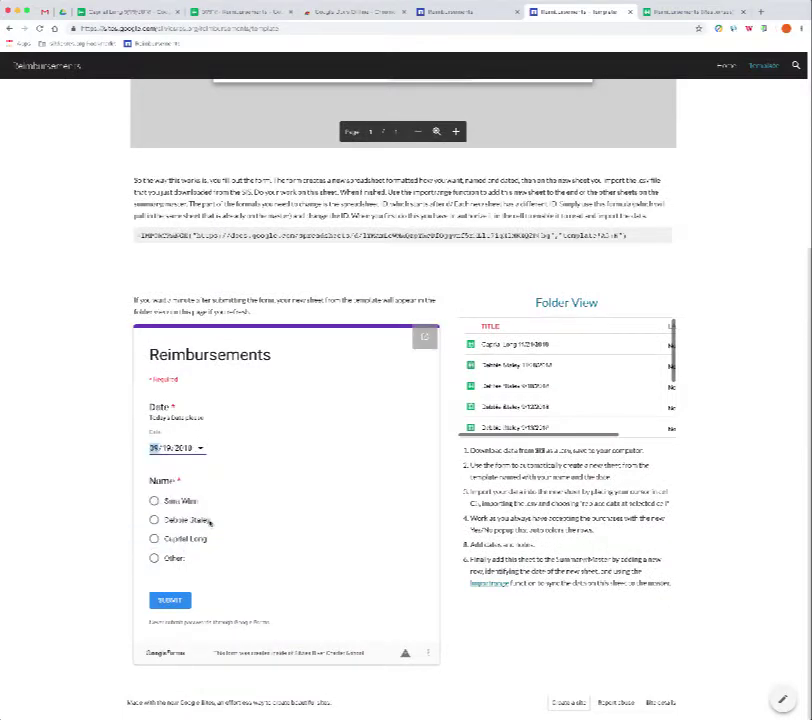
left_click(163, 540)
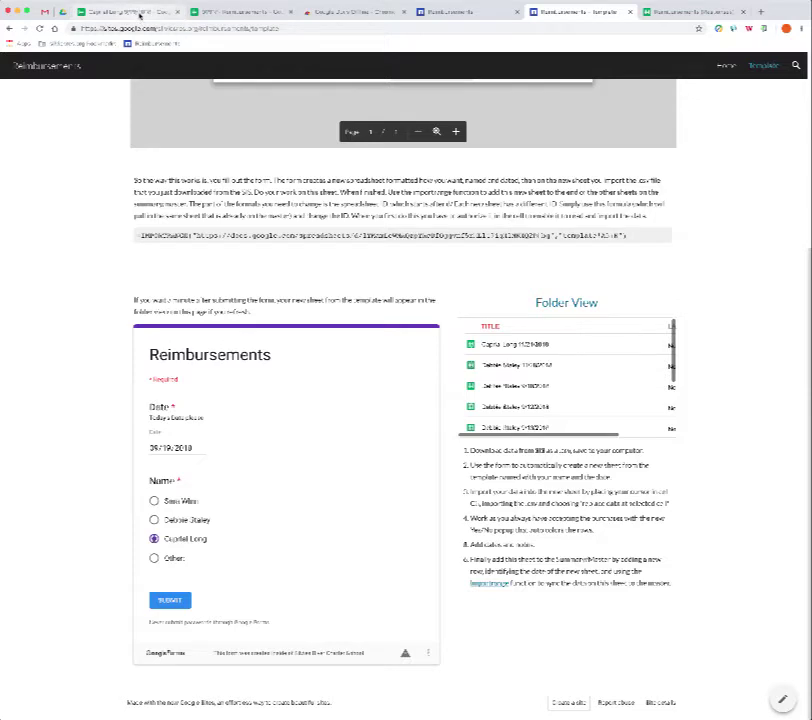
- Check the New 18-19 Reimbursements Drive folder for the new 9/19/2018 spreadsheet and return to that spreadsheet
left_click(140, 14)
left_click(63, 12)
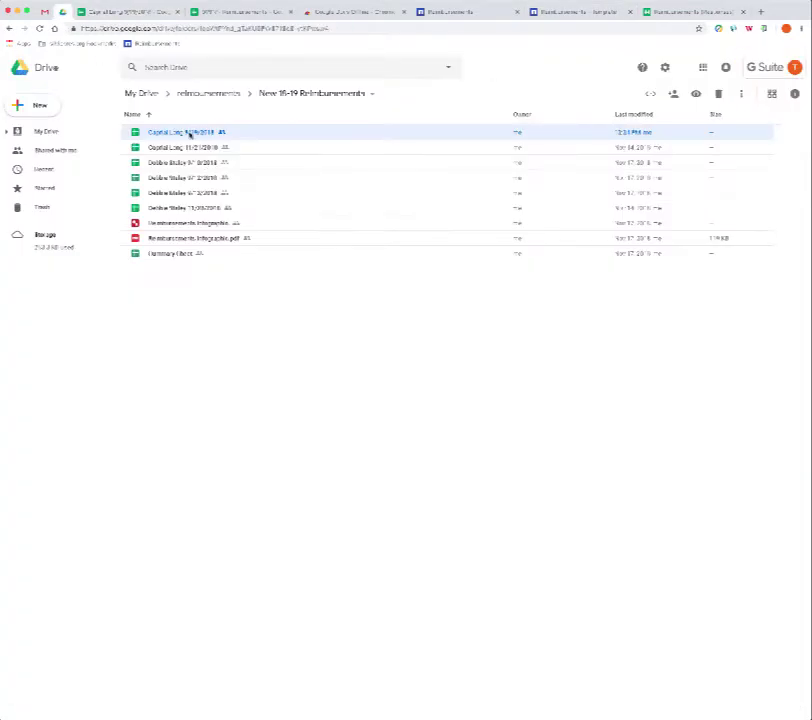
left_click(141, 13)
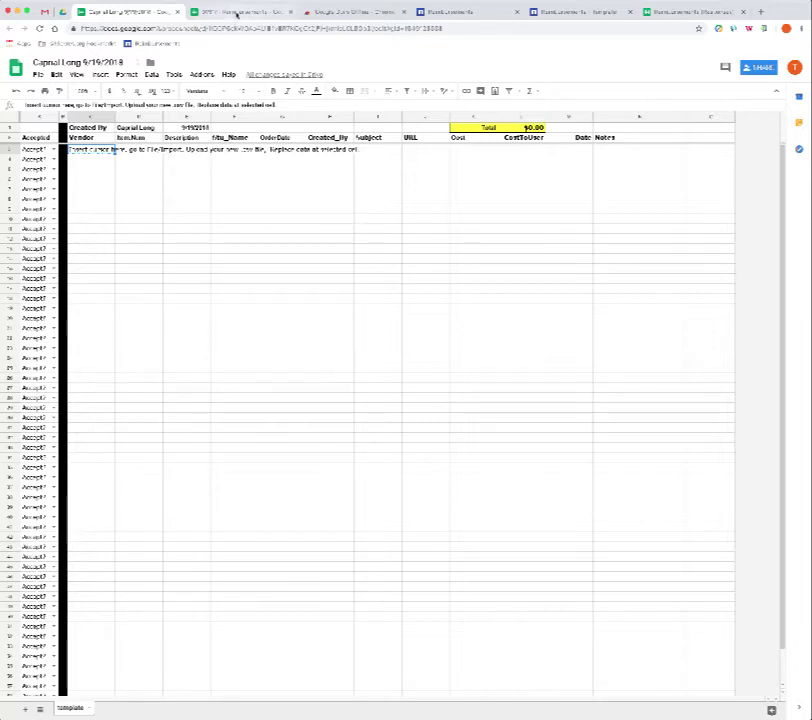
- Copy all the data from the old 91918 Reimbursements spreadsheet into the new 9/19/2018 template sheet, starting at cell C3
left_click(236, 12)
scroll(262, 172, "up", 20)
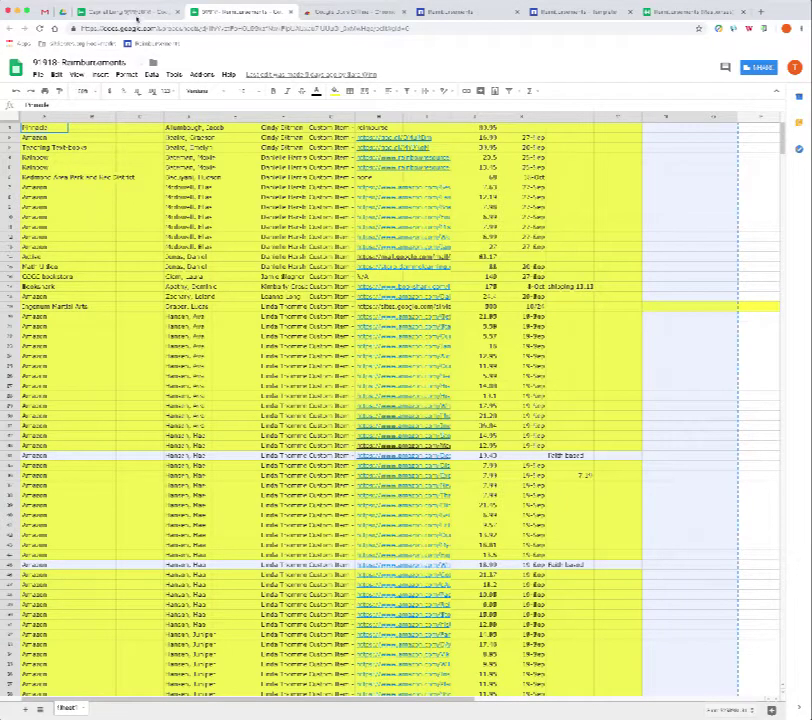
left_click(137, 13)
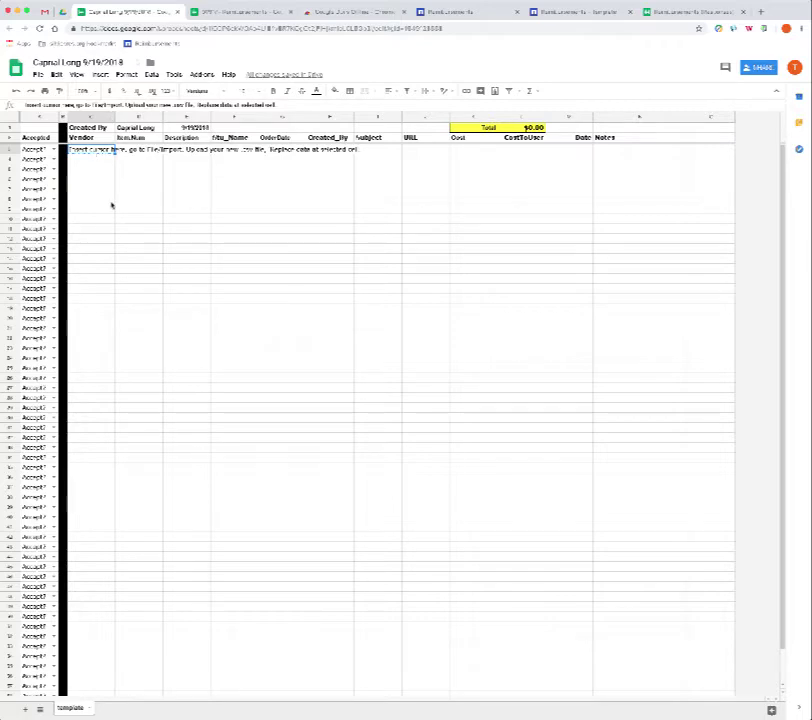
key("ctrl+v")
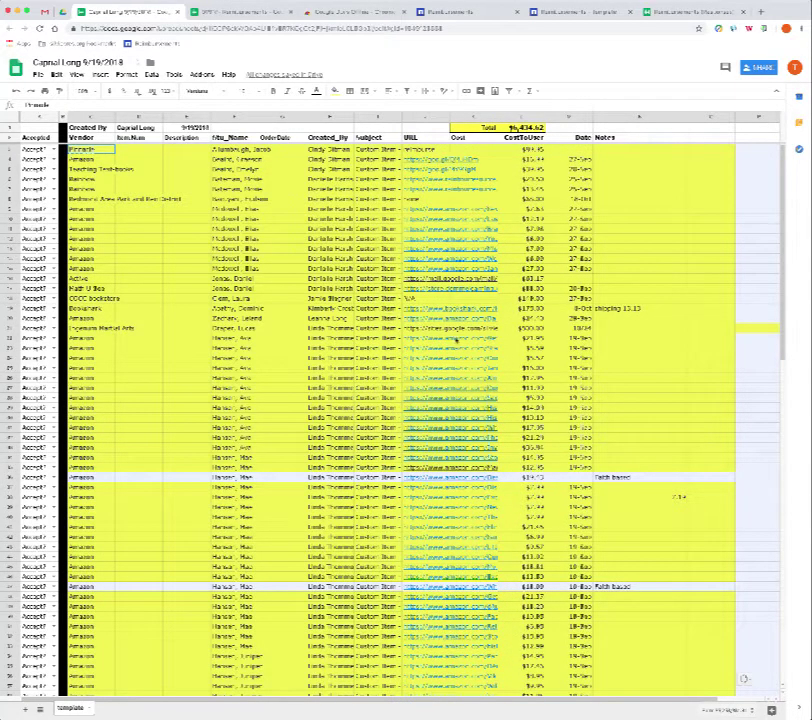
scroll(493, 357, "down", 3)
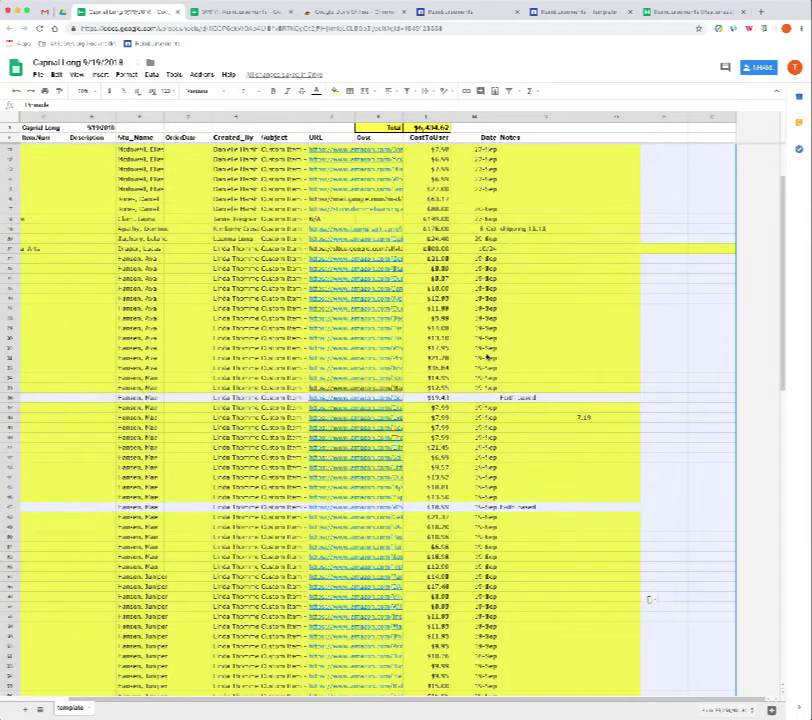
scroll(508, 356, "up", 3)
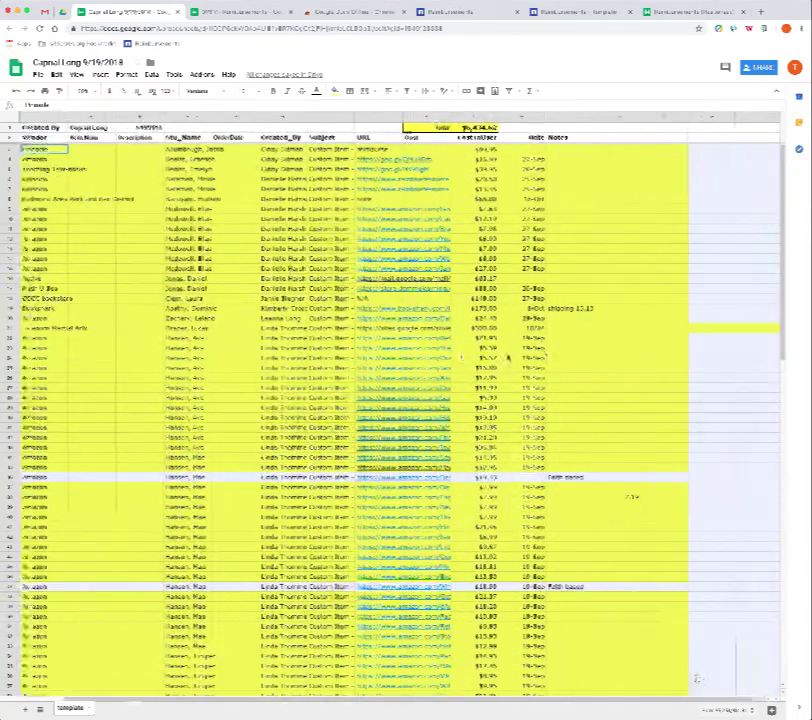
scroll(510, 357, "right", 1)
scroll(541, 366, "left", 1)
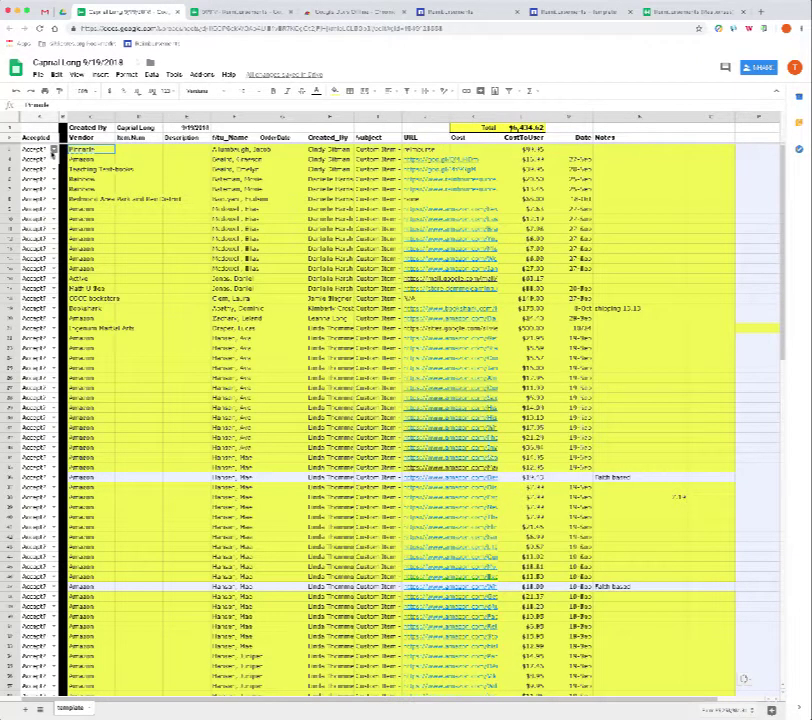
- Set the Accepted column to Yes for rows 3 to 35 and to No for the faith-based item in row 36
left_click(53, 150)
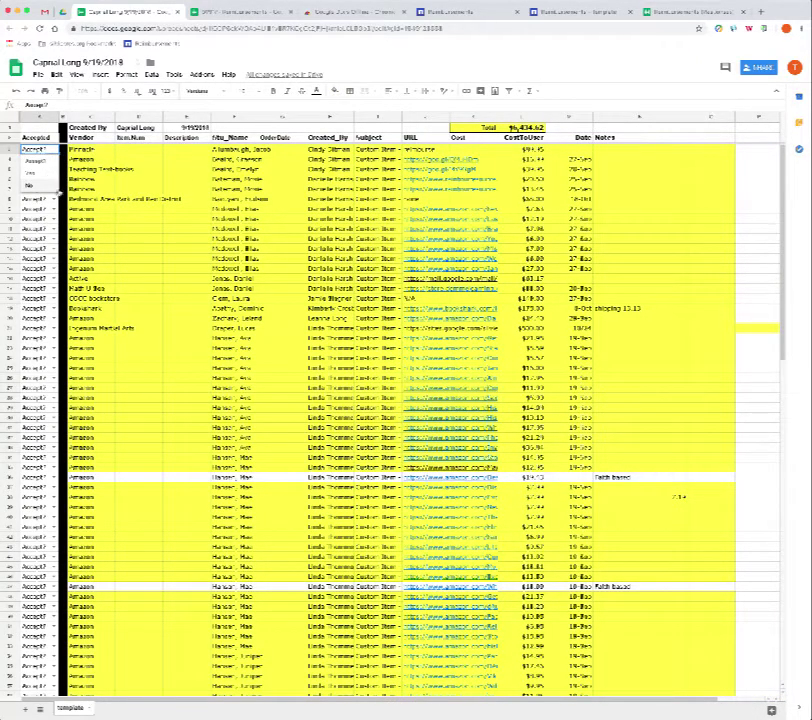
left_click(33, 172)
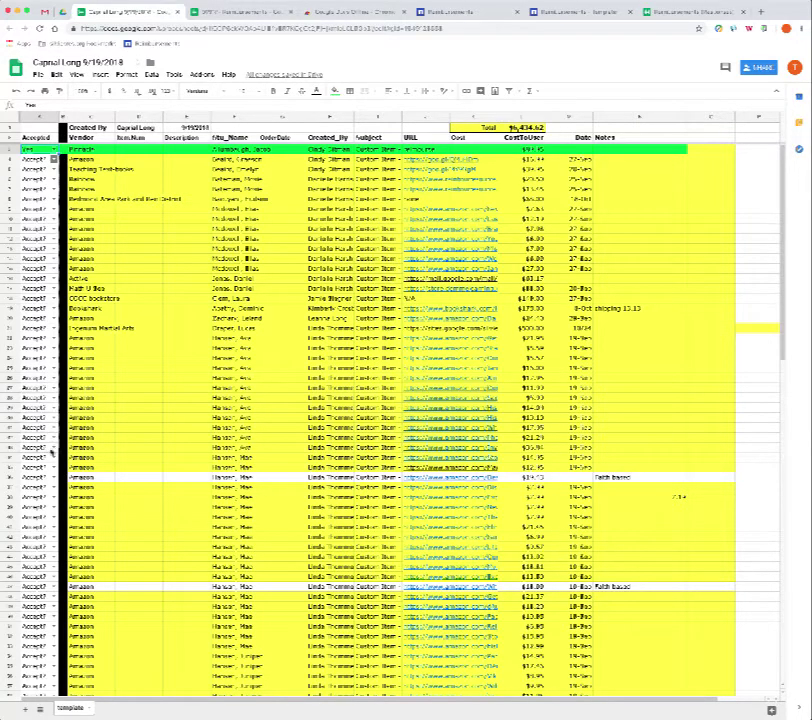
left_click_drag(52, 466, 52, 468)
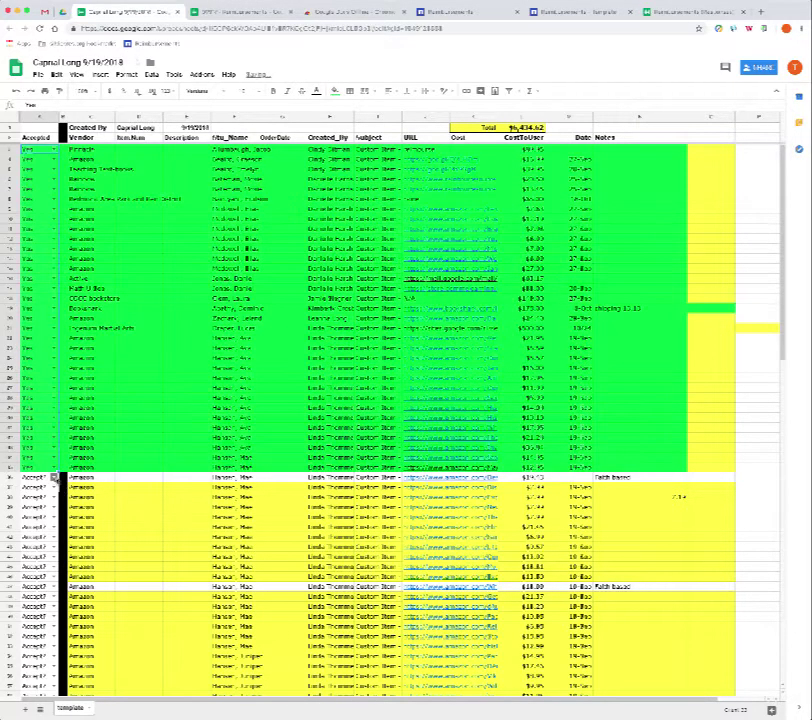
left_click(53, 478)
left_click(29, 512)
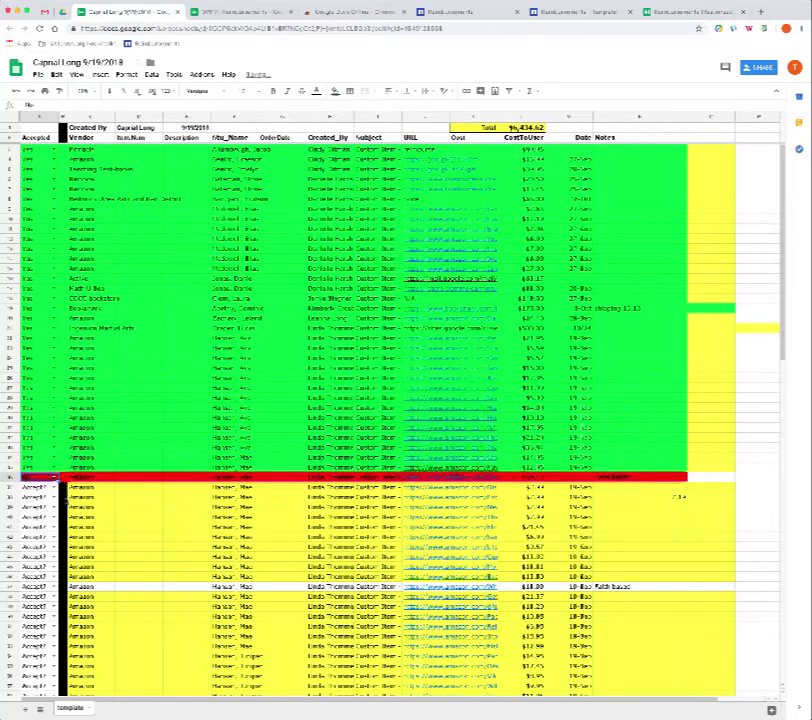
- Set the Accepted column to Yes for rows 37 to 46 and to No for the faith-based item in row 47
scroll(55, 487, "down", 2)
left_click(45, 447)
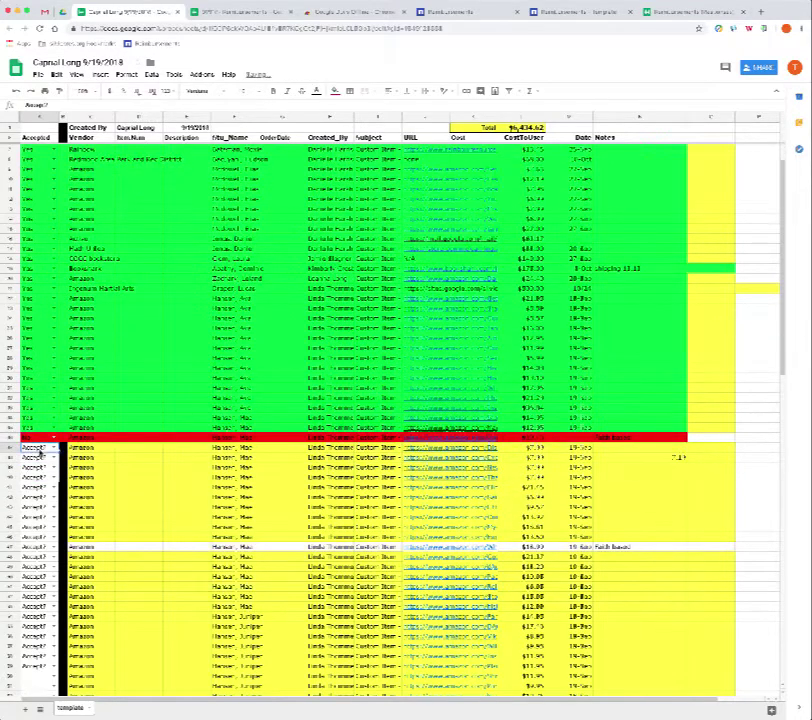
left_click(55, 447)
left_click(36, 468)
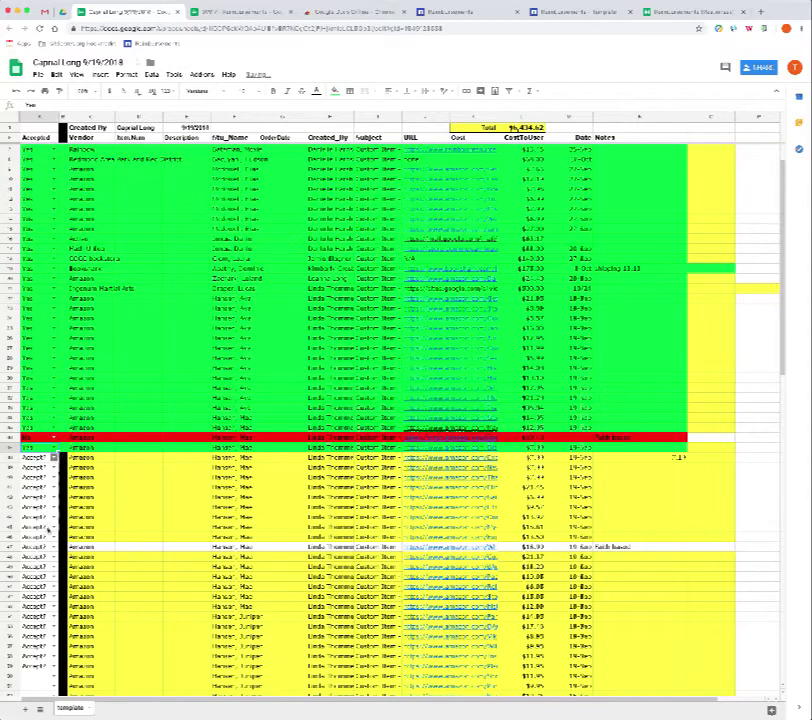
left_click_drag(57, 452, 52, 538)
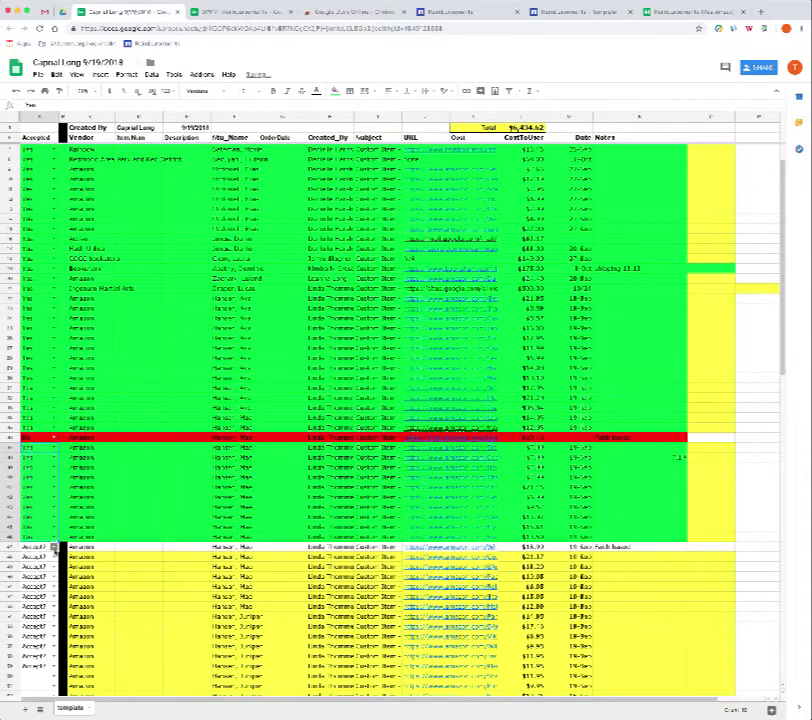
left_click(55, 547)
left_click(40, 581)
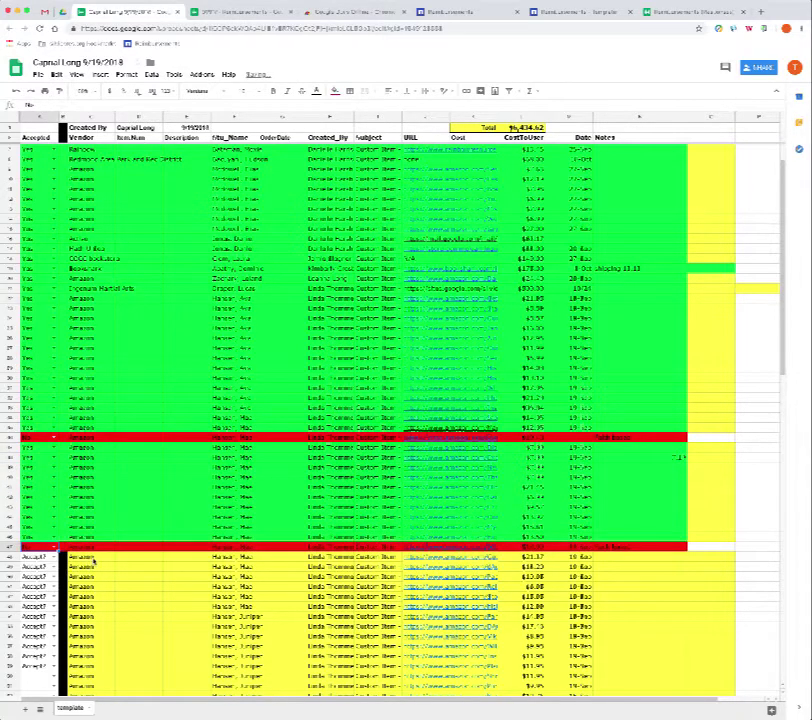
- Set the Accepted column to Yes for rows 48 to 73 and to No for the red Village Home item in row 74
scroll(55, 457, "down", 4)
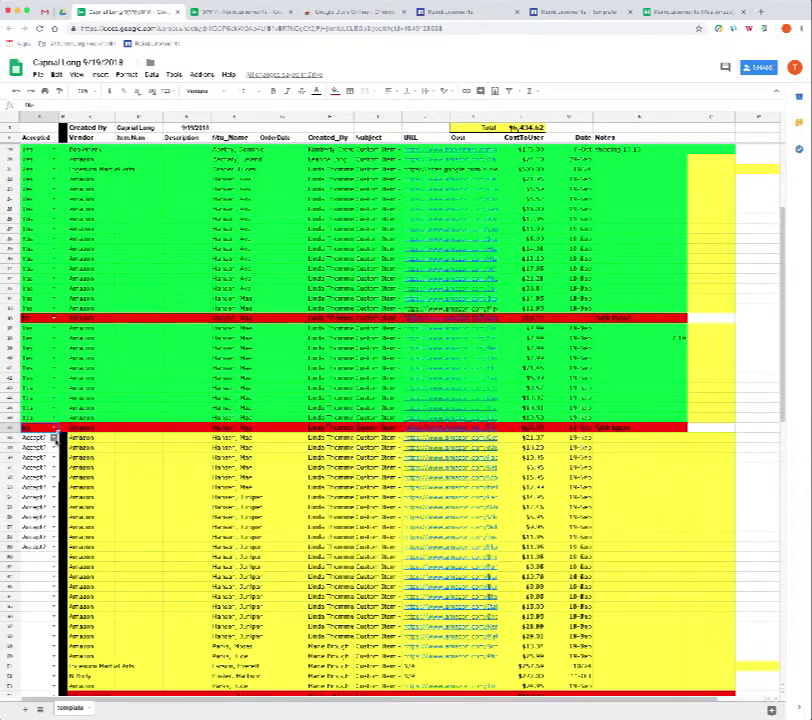
left_click(55, 438)
left_click(50, 460)
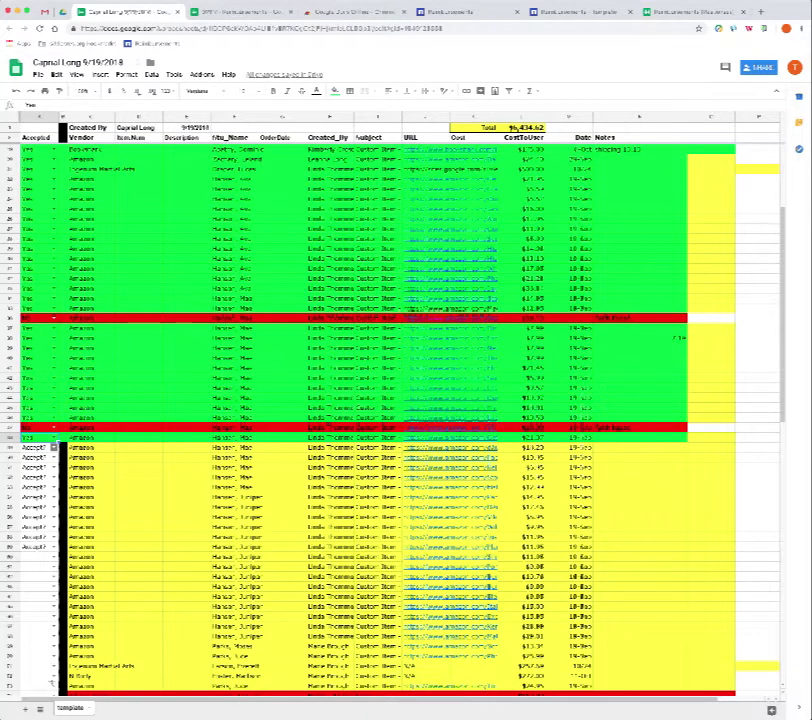
scroll(400, 450, "down", 10)
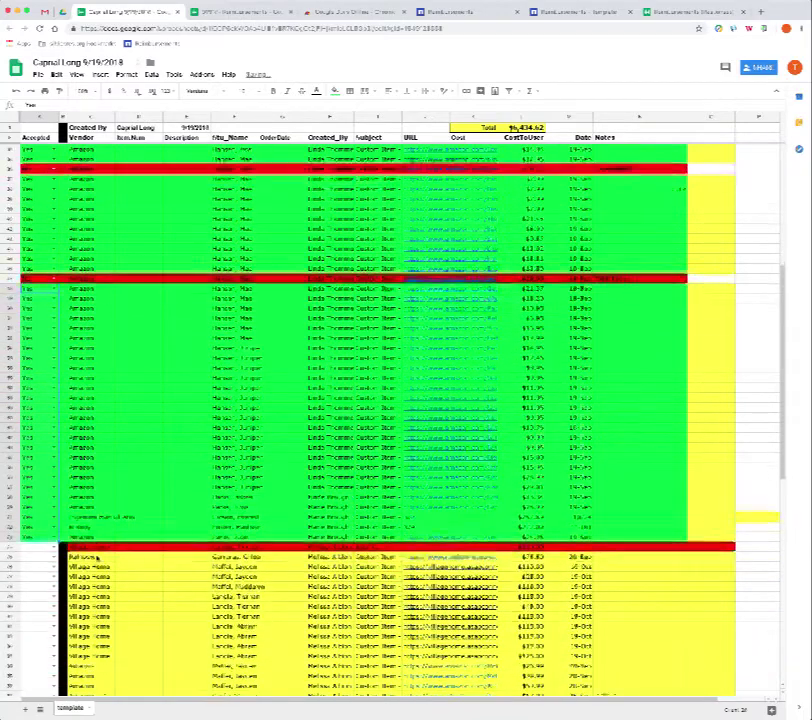
scroll(55, 298, "down", 5)
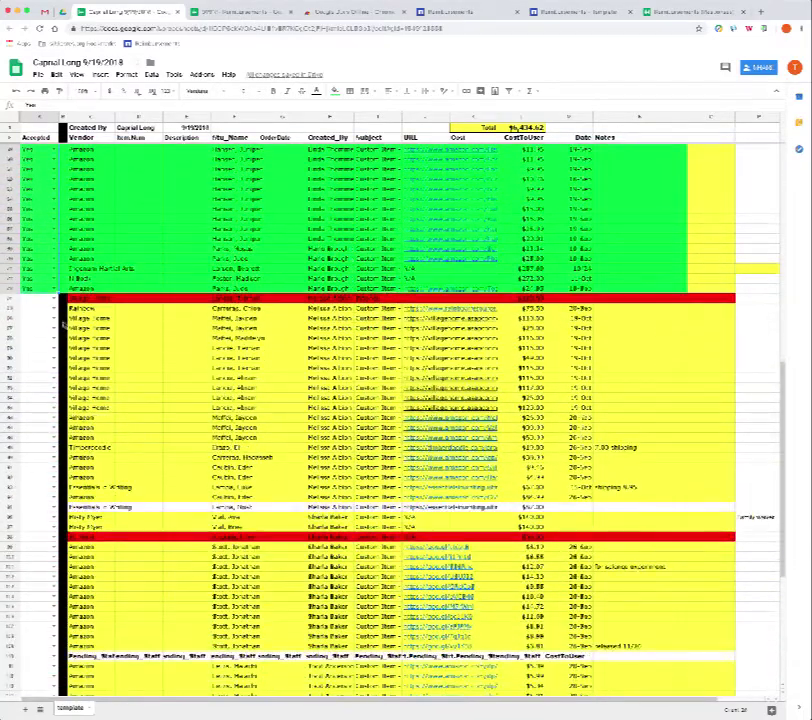
left_click(55, 298)
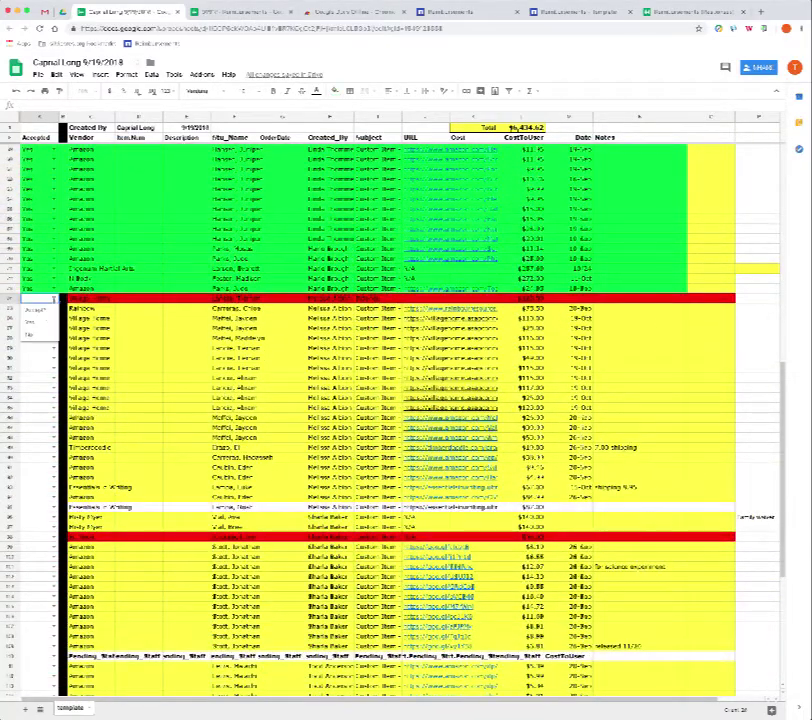
left_click(50, 322)
- Set the Accepted column to Yes for rows 75 to 94 and to Accept? for the uncoloured Essentials in Writing item in row 95
left_click(55, 308)
left_click(45, 322)
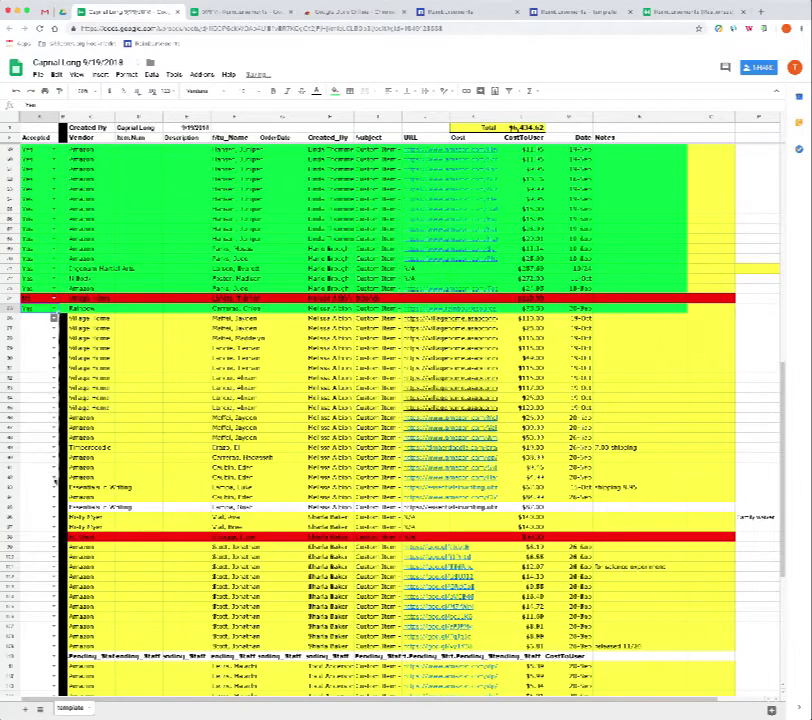
left_click_drag(56, 497, 55, 498)
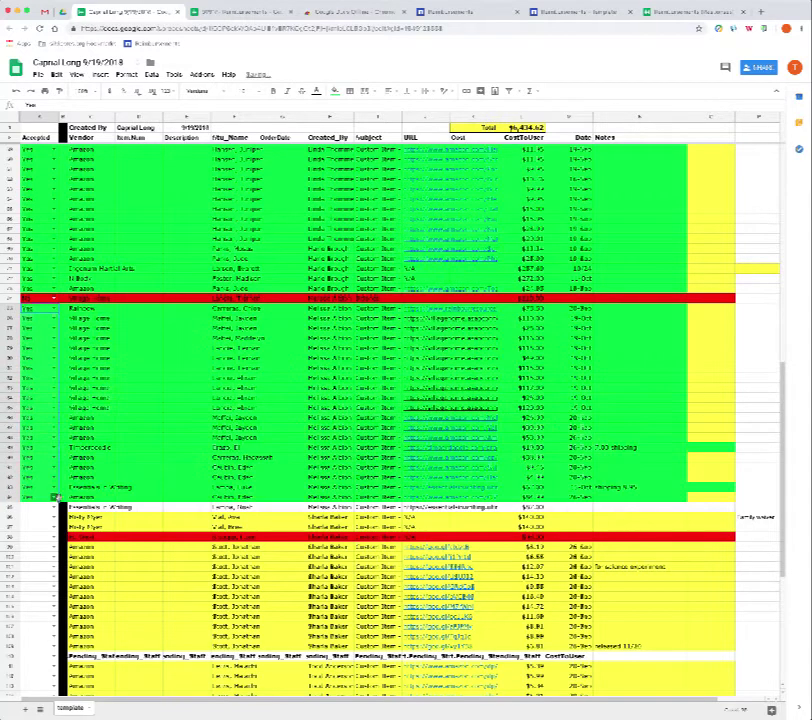
left_click(55, 507)
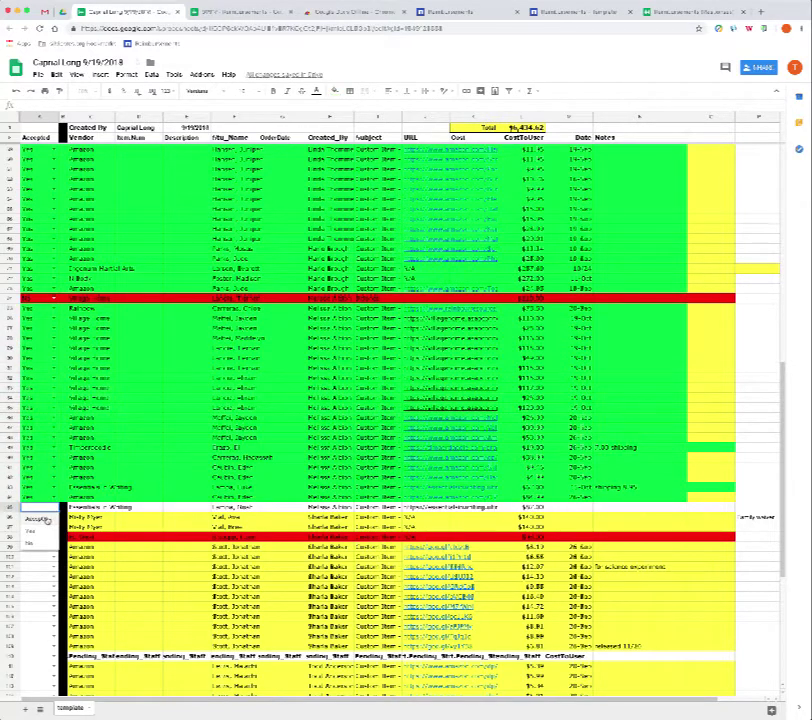
left_click(42, 522)
- Set the Accepted column to Yes for rows 96 and 97 and to No for the red item in row 98
left_click(55, 516)
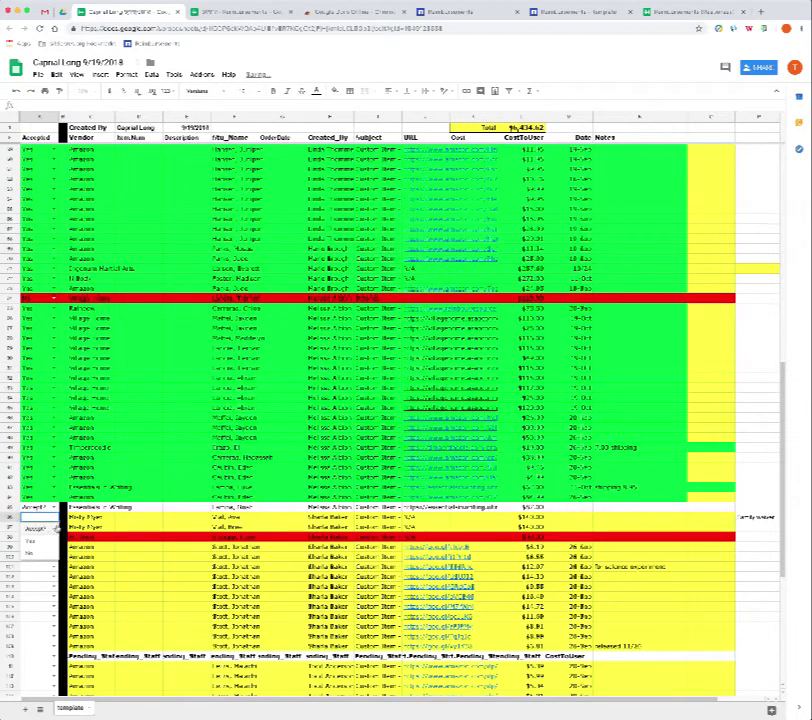
left_click(39, 544)
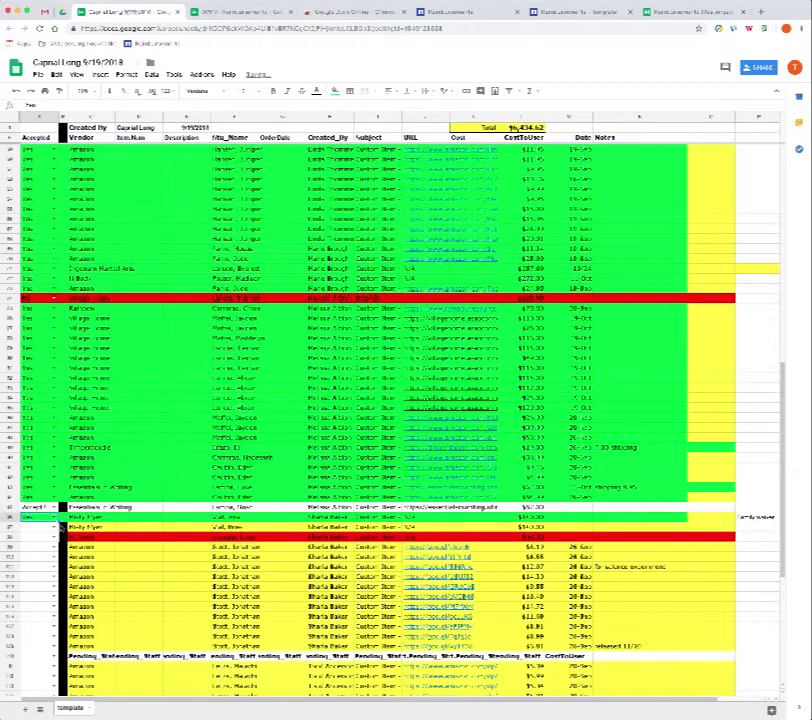
left_click(54, 537)
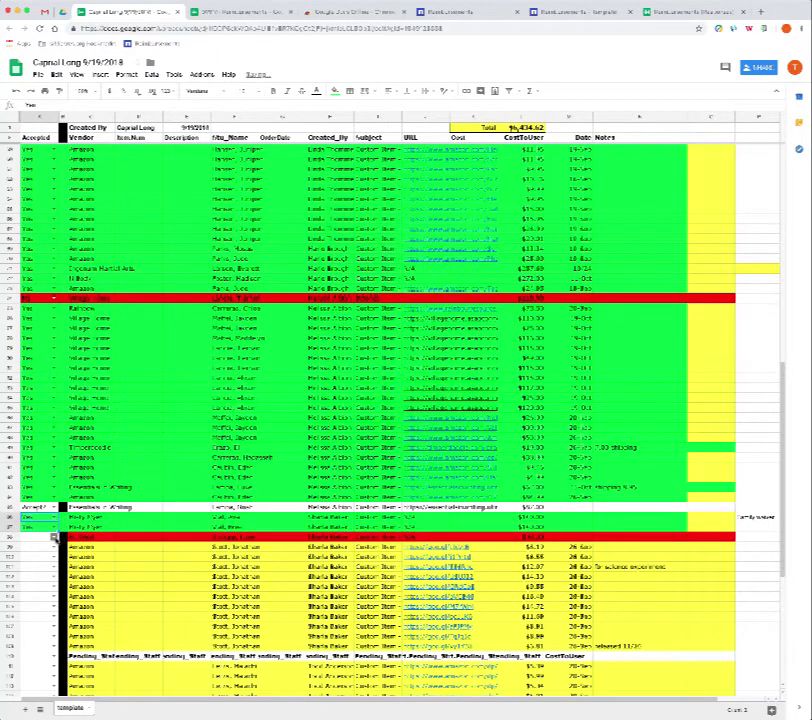
left_click(38, 573)
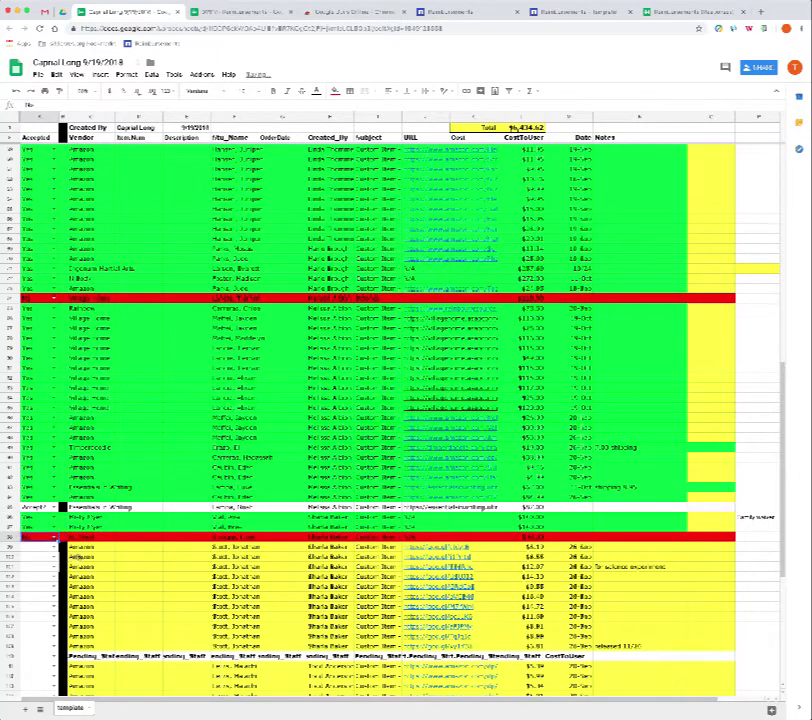
- Set the Accepted column to Yes for the yellow Amazon rows 99 to 109
scroll(50, 450, "down", 3)
left_click(54, 447)
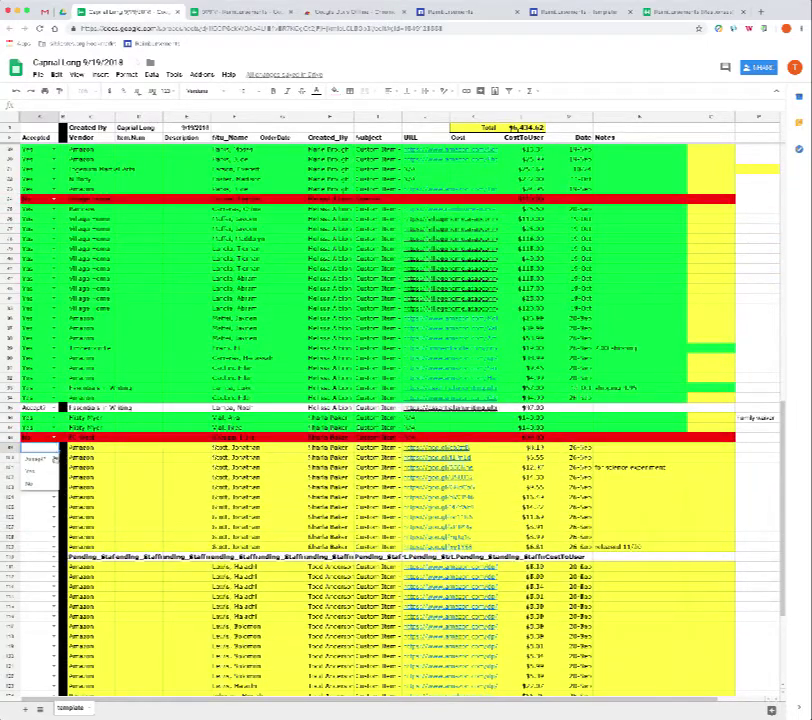
left_click(38, 468)
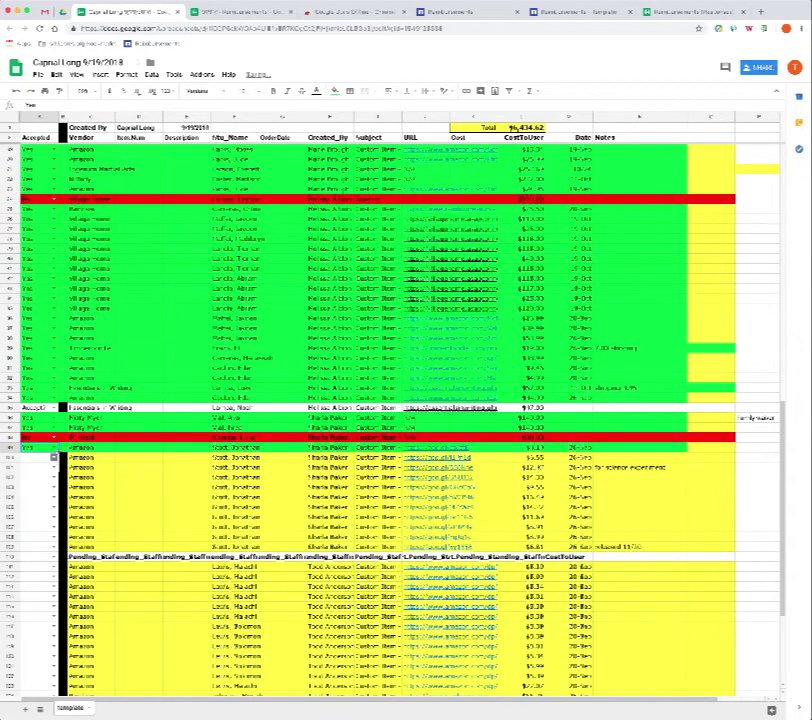
left_click_drag(40, 450, 38, 547)
key("ctrl+d")
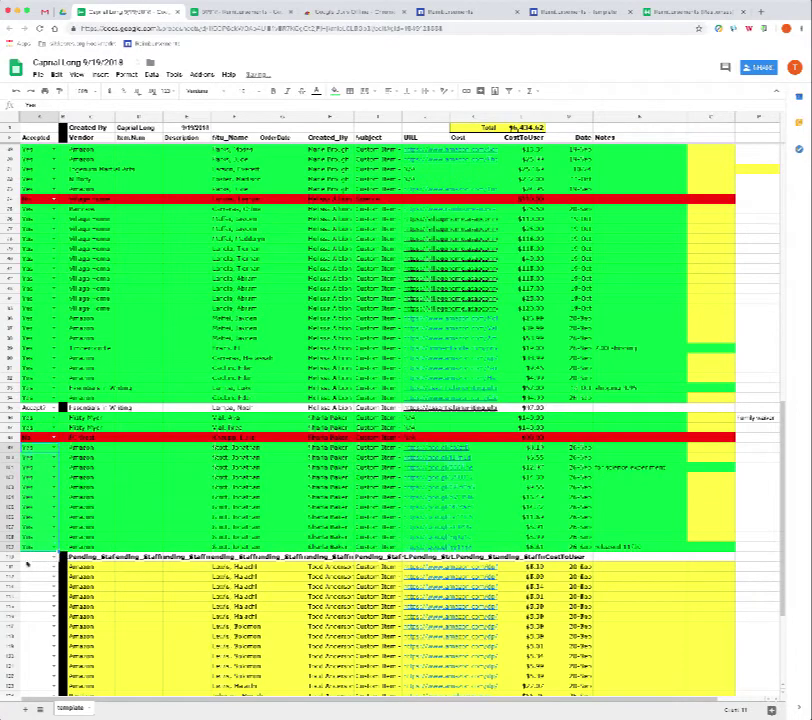
- Delete the stray repeated header row 110 from the middle of the data
left_click(10, 557)
right_click(10, 557)
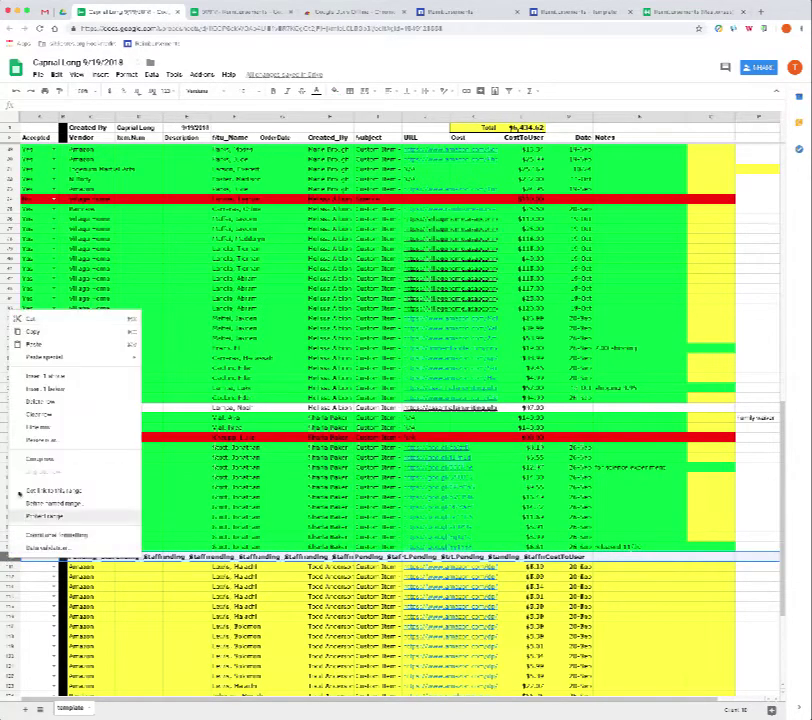
left_click(38, 401)
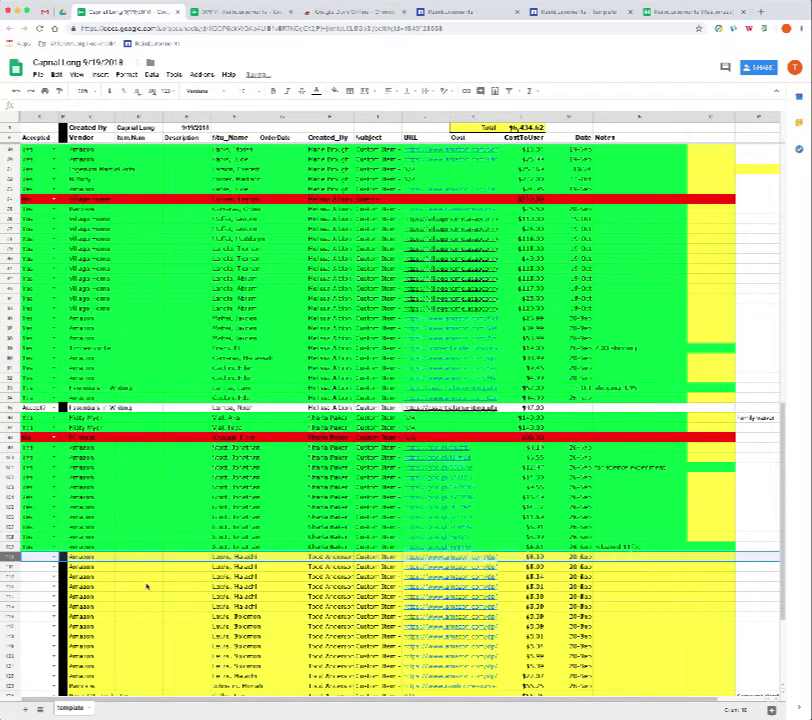
- Set the Accepted column to Yes for rows 110 to 124, ending with the first River City rock star item
left_click(55, 557)
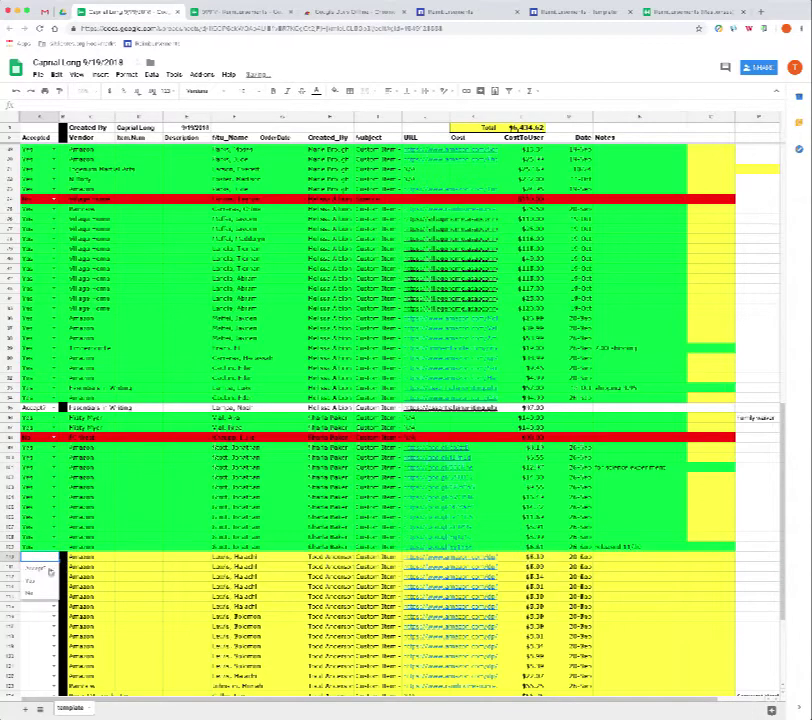
left_click(48, 580)
scroll(147, 545, "down", 1)
scroll(147, 545, "down", 3)
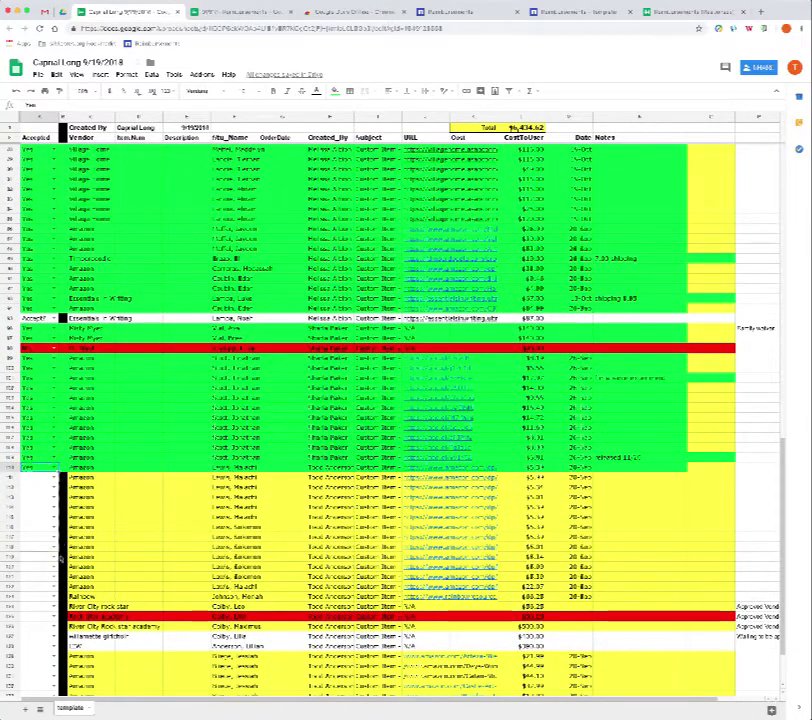
key("ctrl+v")
scroll(192, 570, "down", 3)
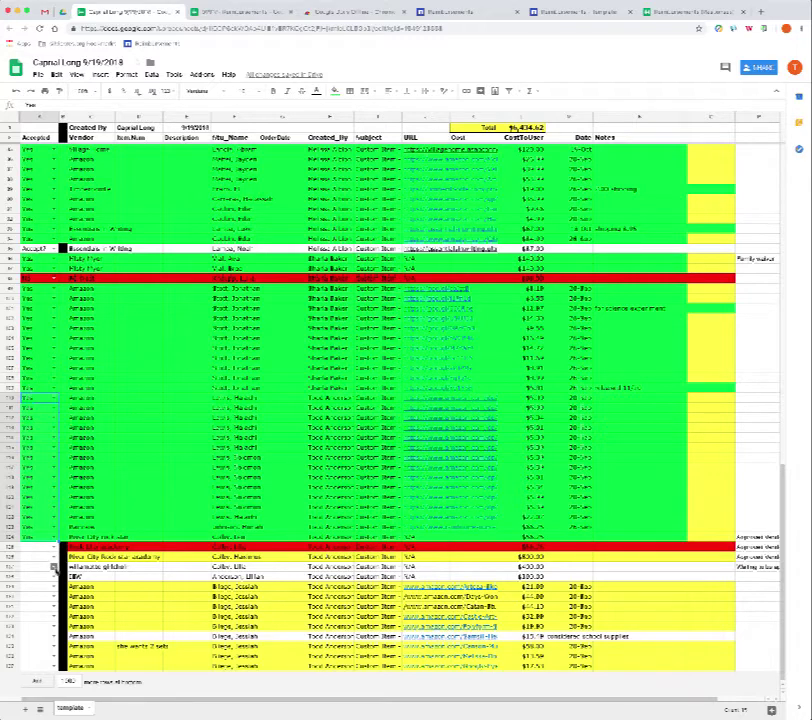
- Set the Accepted column to No for the uncoloured girl choir item in row 127 and the uncoloured item in row 128
left_click(54, 567)
left_click(29, 601)
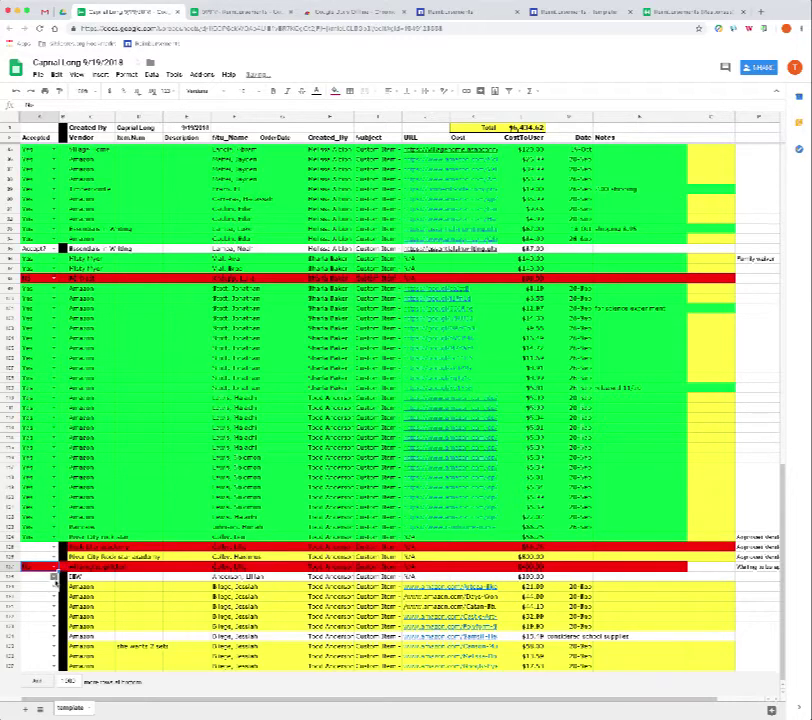
left_click(54, 577)
left_click(29, 611)
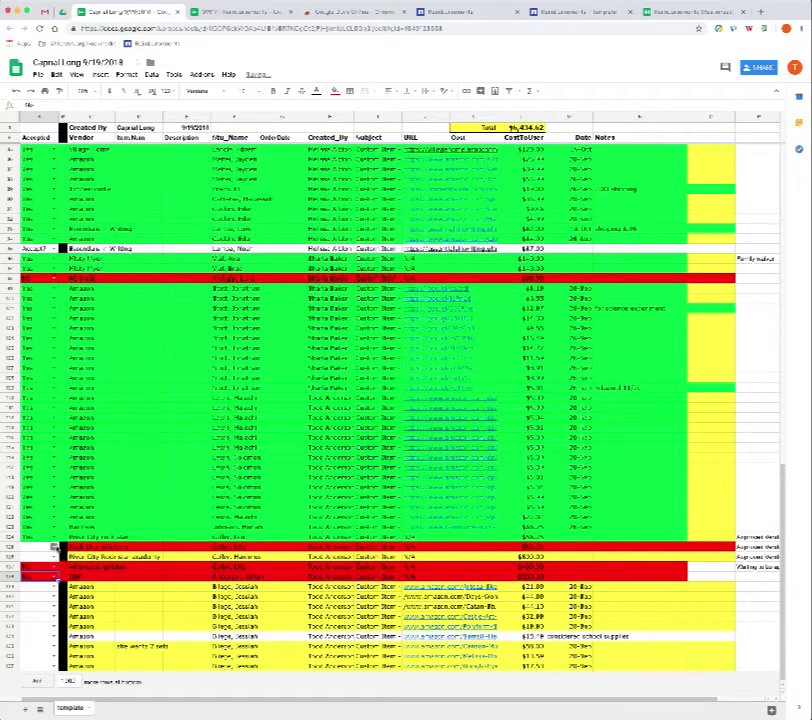
- Set the Accepted column to Yes for the two rock star academy items in rows 125 and 126
left_click(54, 547)
left_click(45, 570)
left_click(54, 557)
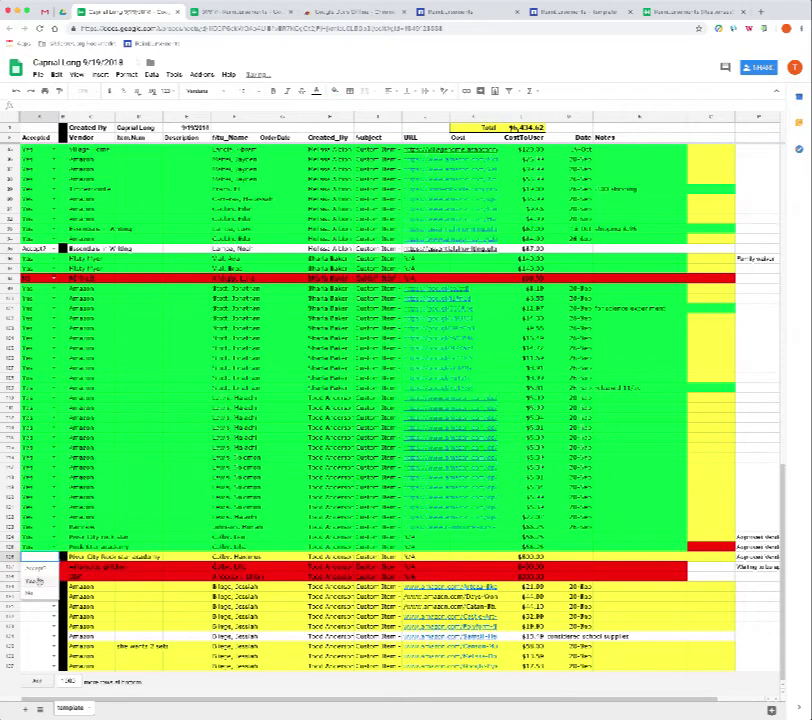
left_click(45, 580)
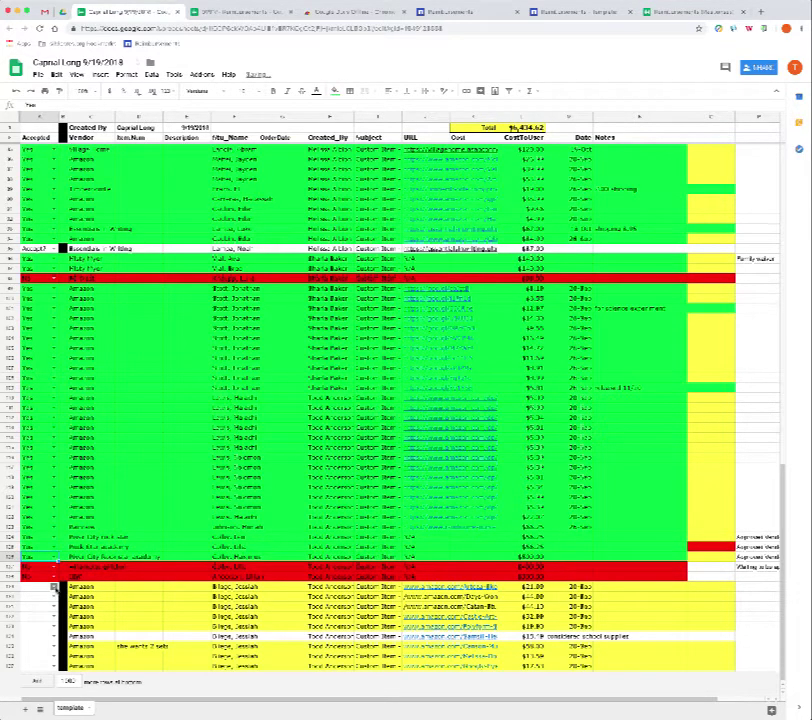
- Set the Accepted column to Yes for rows 129 to 137, except No for the school supplies item in row 134
left_click(54, 587)
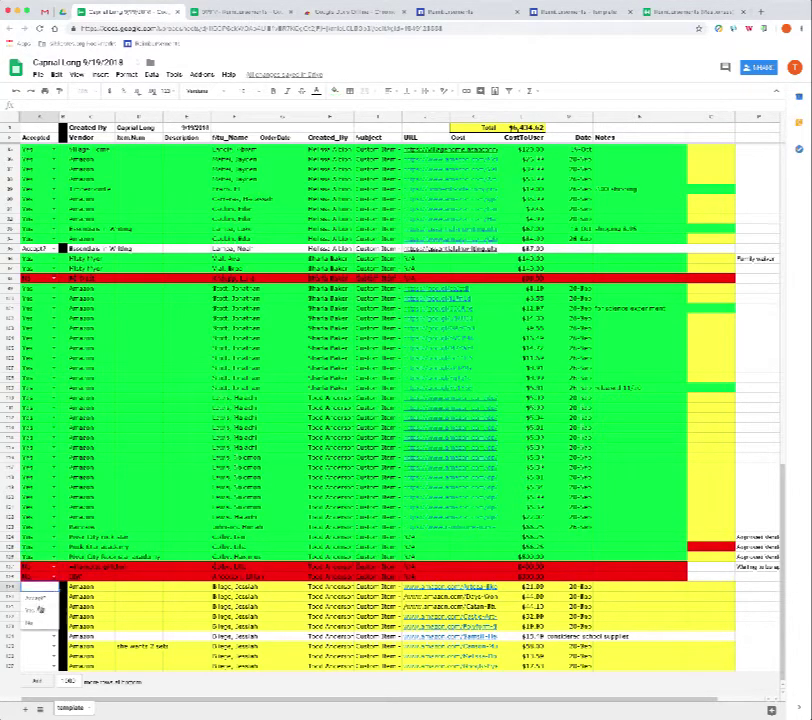
left_click(46, 611)
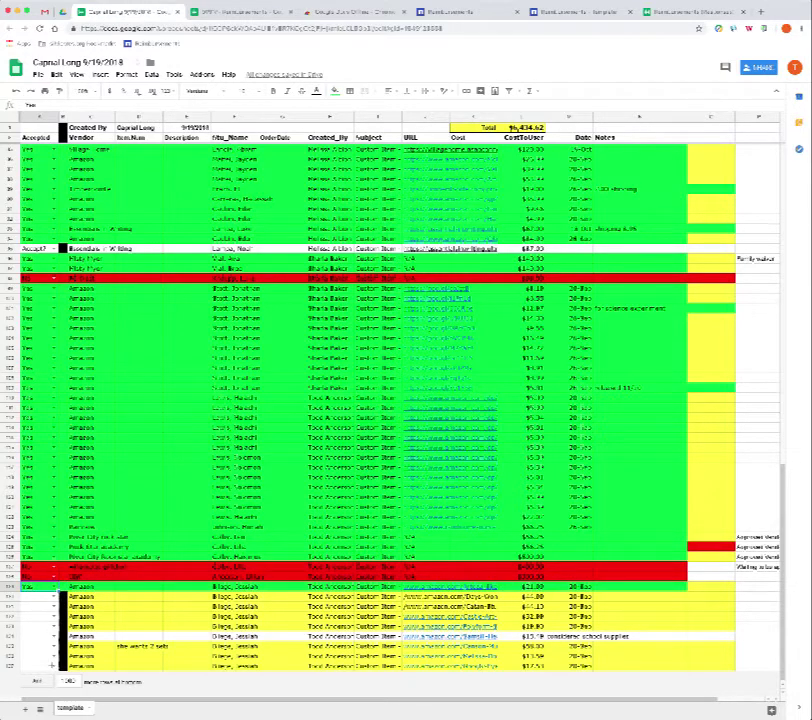
left_click_drag(53, 666, 50, 645)
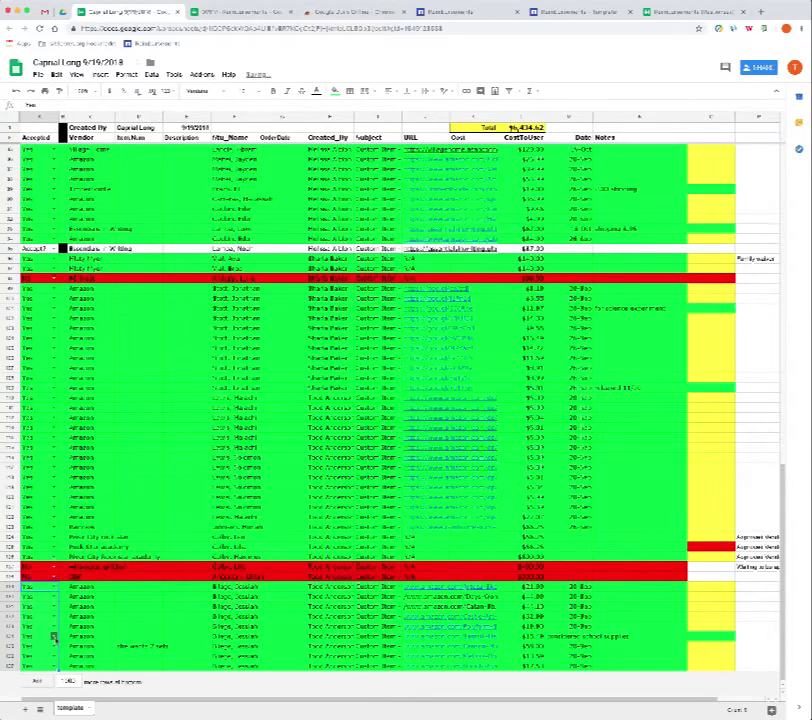
left_click(53, 637)
left_click(38, 600)
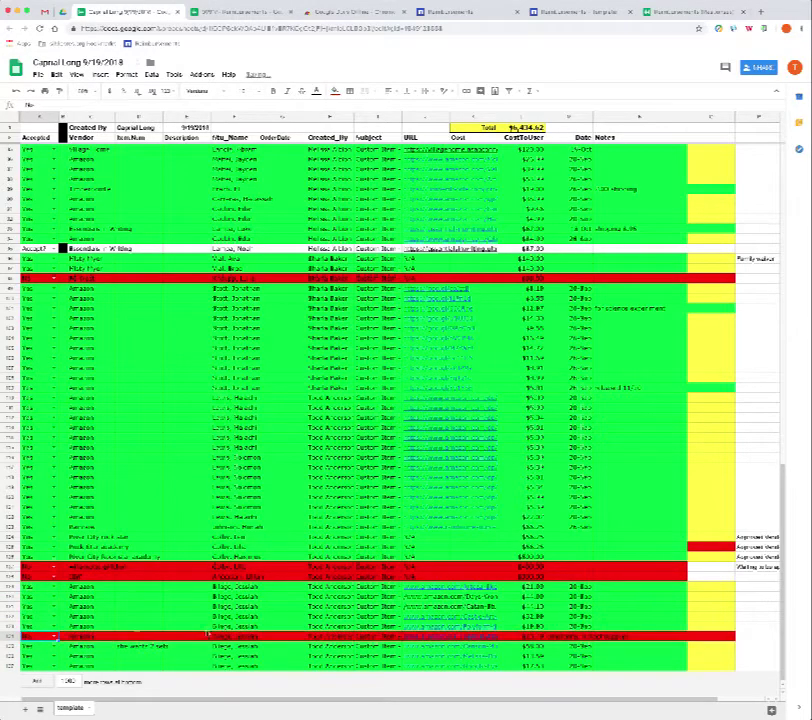
- Examine the finished template data and the old 91918 Reimbursements sheet, comparing their rows, colours and side notes
scroll(303, 570, "up", 15)
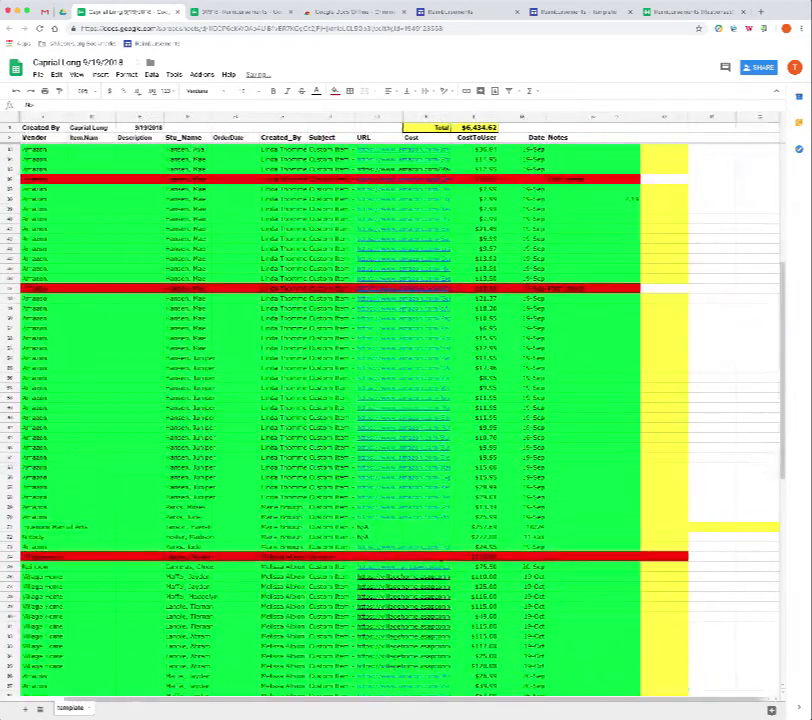
scroll(424, 553, "up", 10)
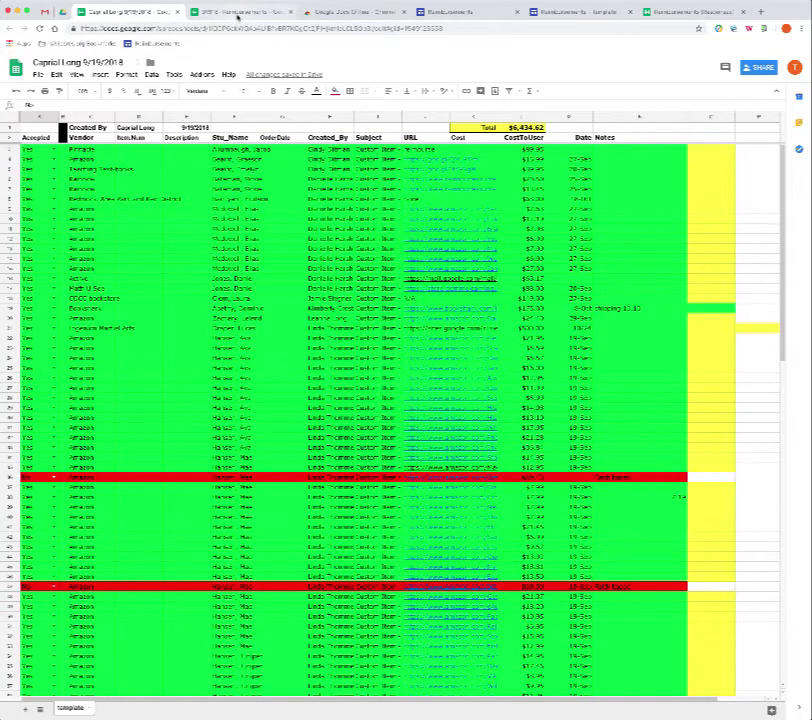
left_click(215, 12)
scroll(295, 324, "down", 13)
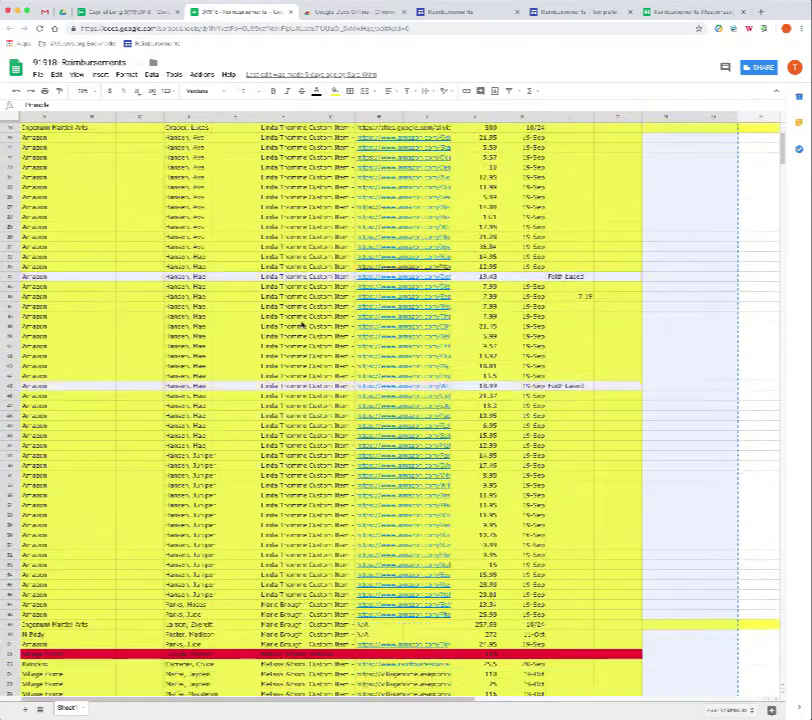
scroll(302, 324, "down", 15)
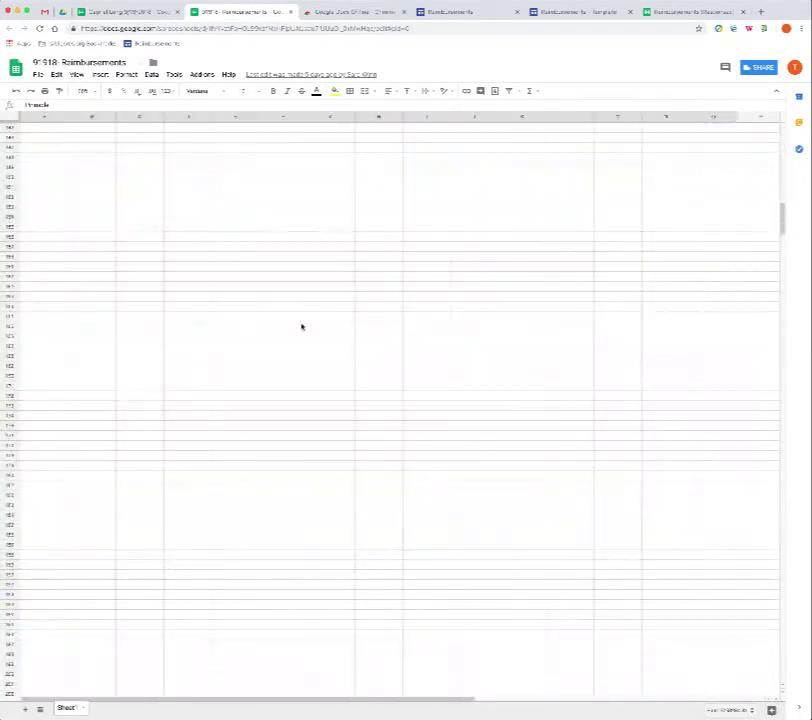
scroll(305, 326, "up", 12)
scroll(308, 326, "right", 3)
scroll(311, 328, "up", 14)
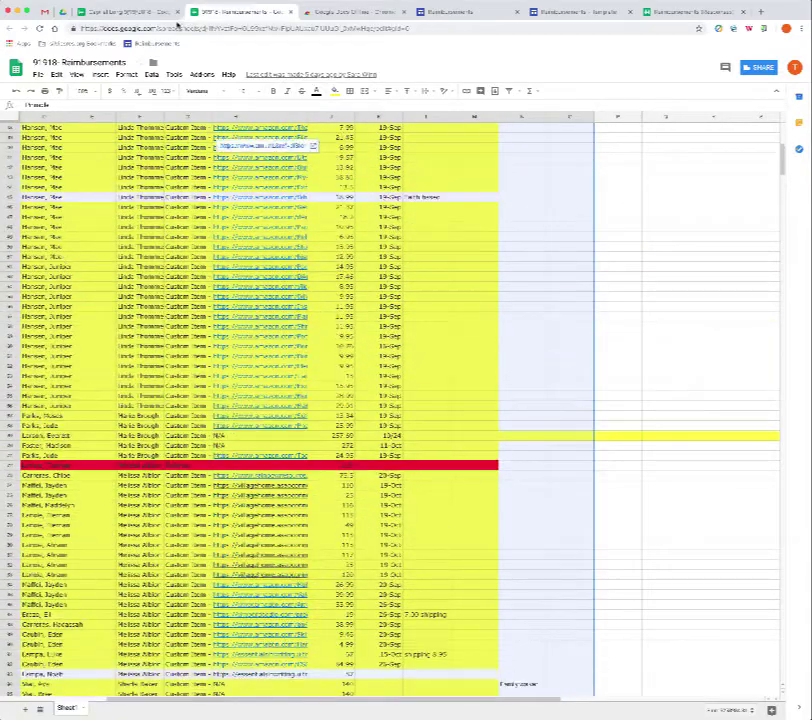
scroll(606, 348, "right", 5)
scroll(558, 344, "left", 5)
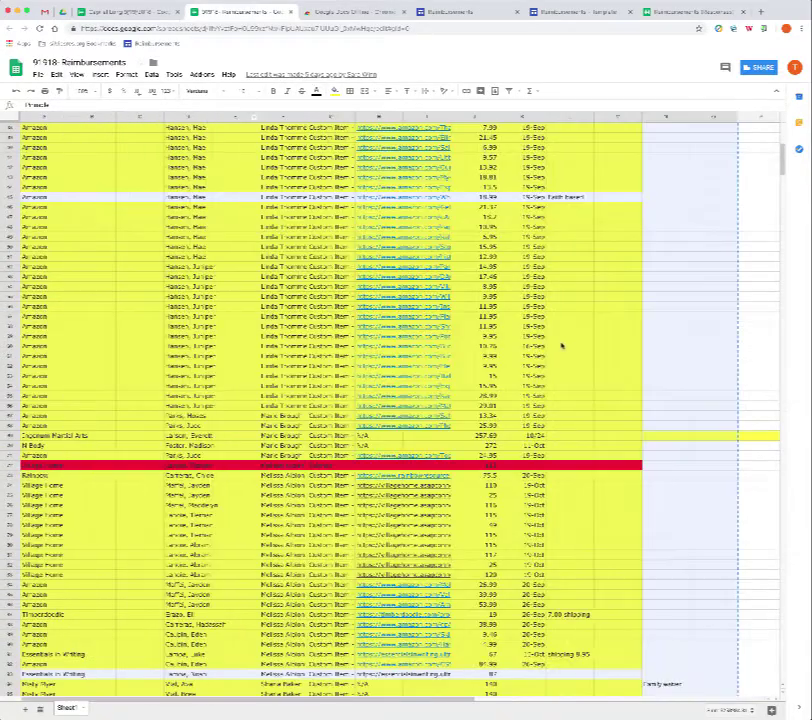
scroll(545, 342, "right", 5)
scroll(540, 343, "left", 5)
scroll(520, 338, "right", 5)
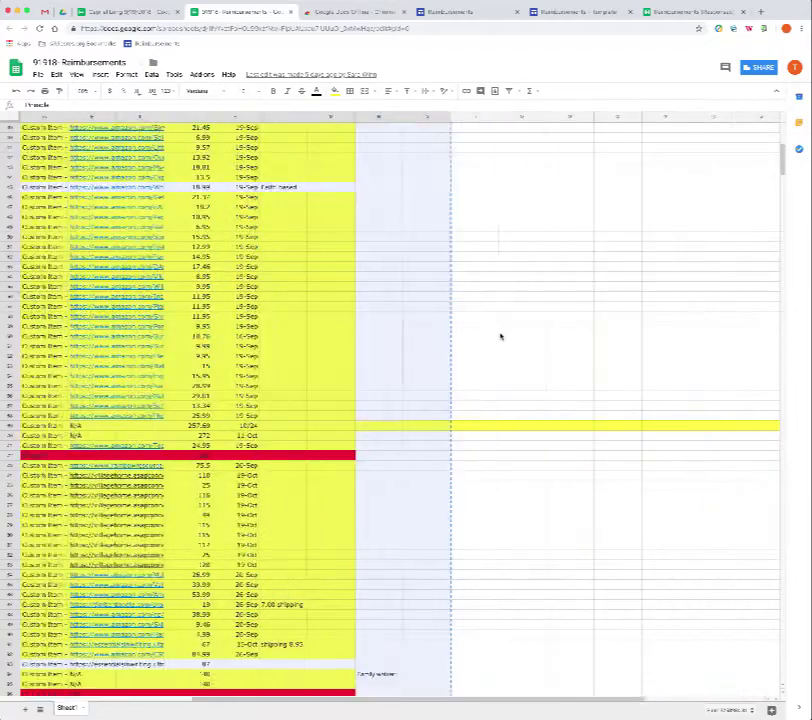
scroll(505, 336, "left", 5)
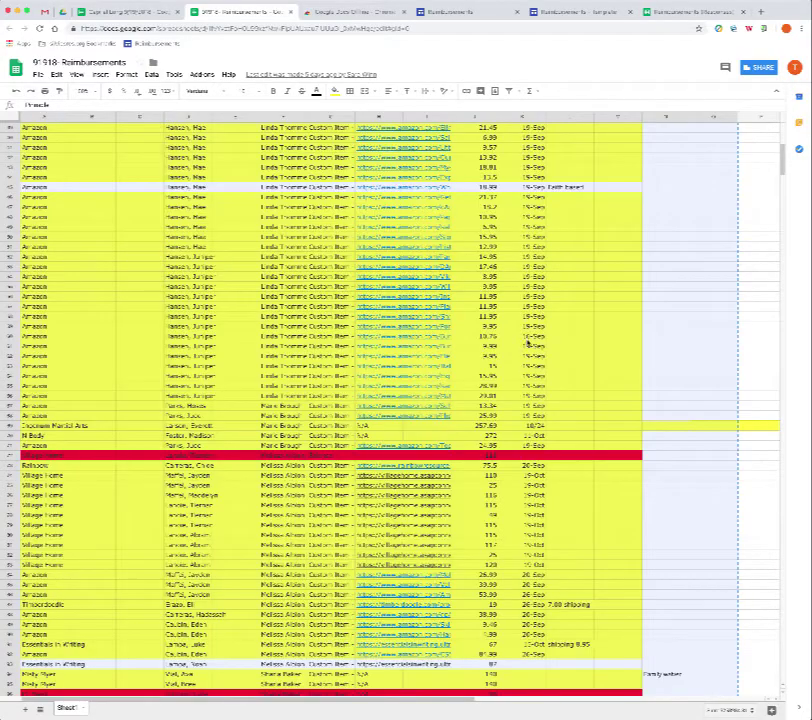
scroll(530, 340, "down", 20)
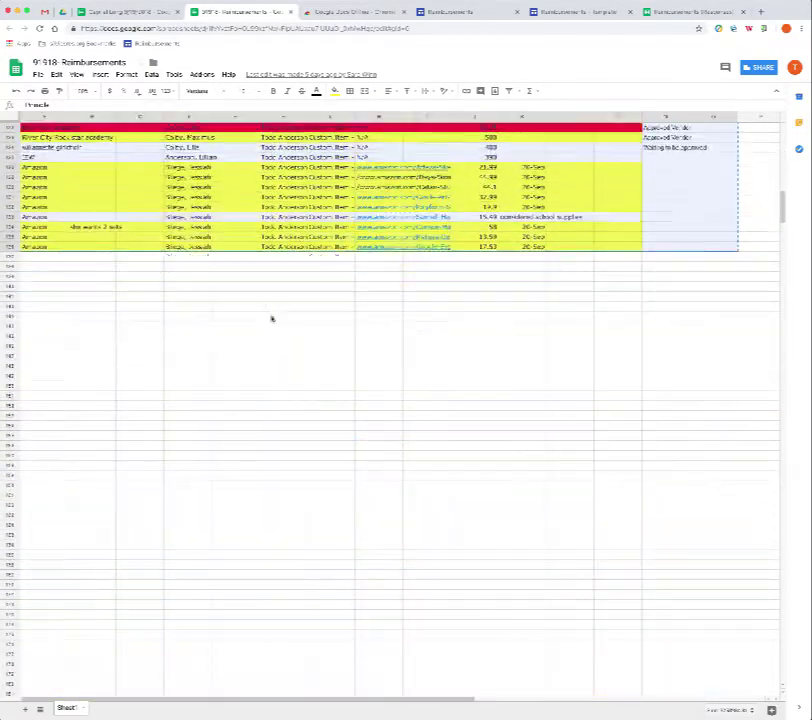
scroll(395, 351, "up", 15)
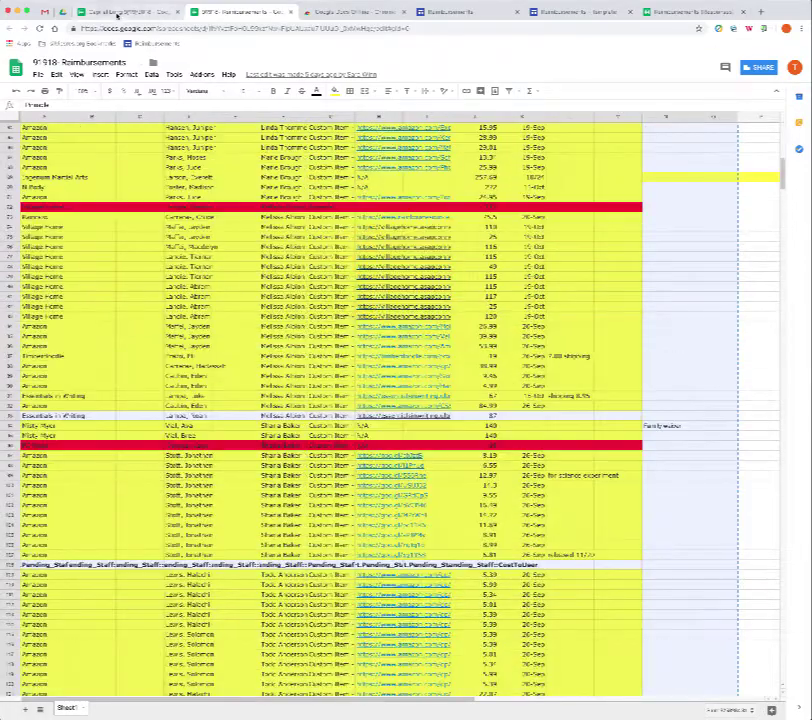
- Review the Accepted marks and row colours throughout the new 9/19/2018 sheet against the old reimbursement sheet
left_click(120, 12)
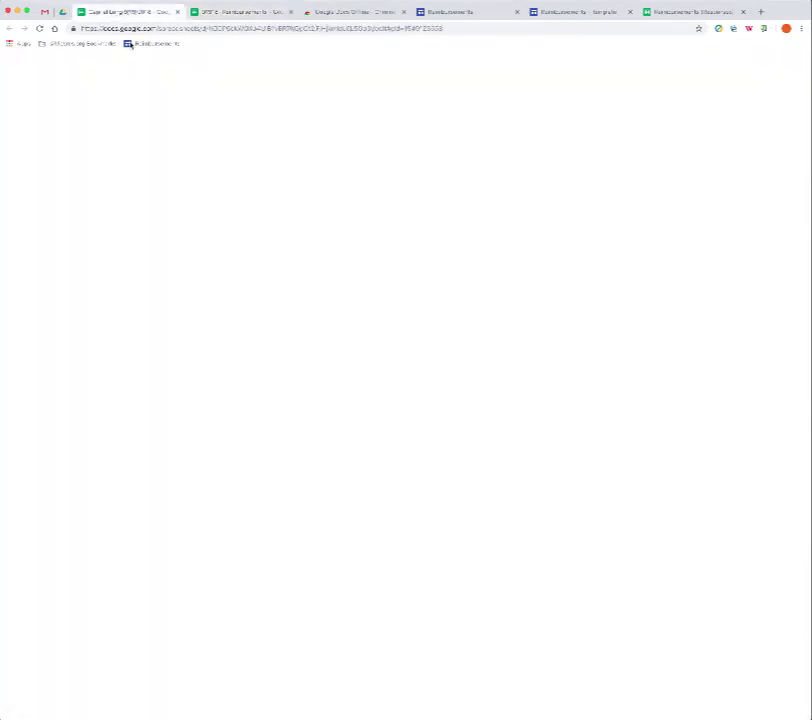
scroll(636, 449, "down", 20)
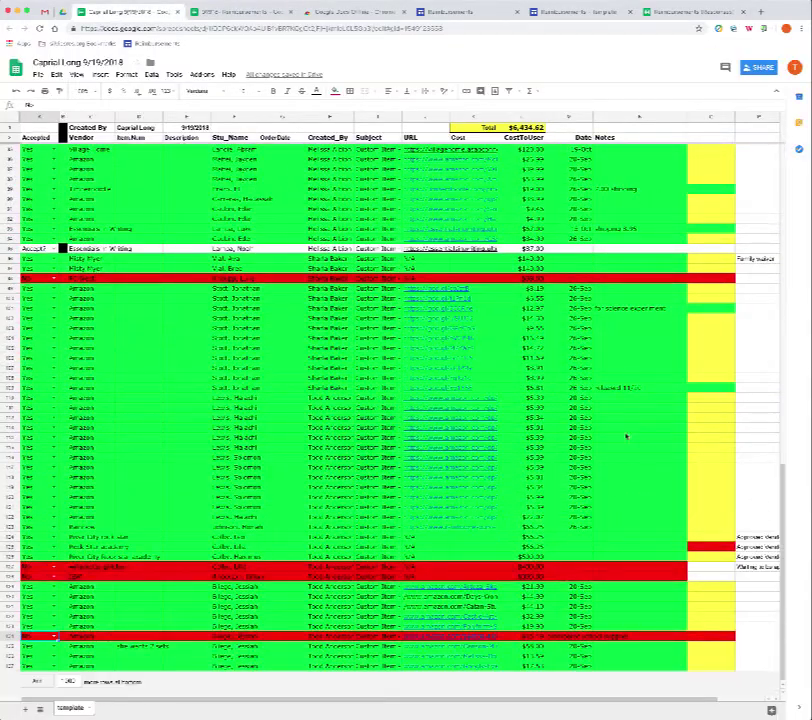
scroll(626, 436, "up", 5)
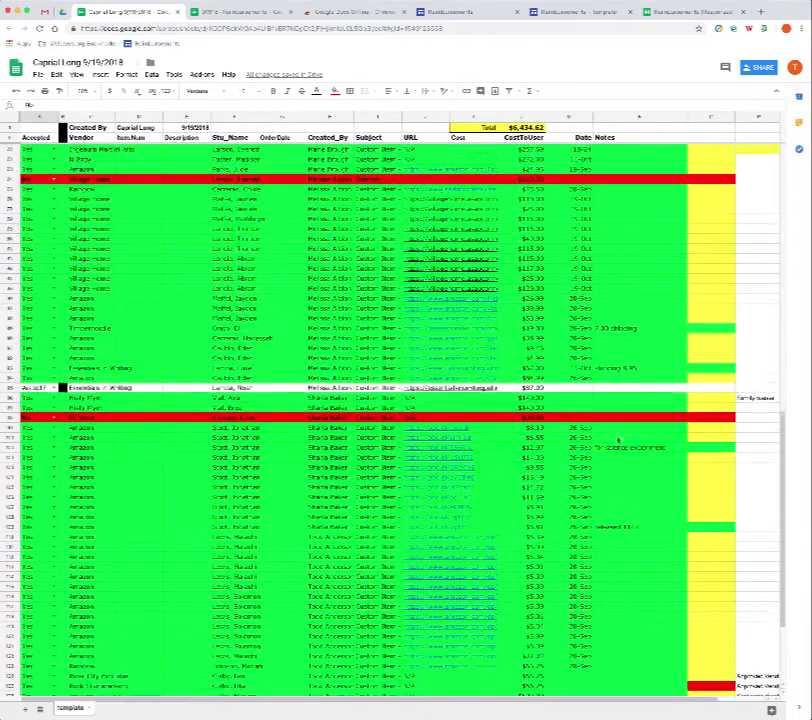
scroll(618, 440, "up", 10)
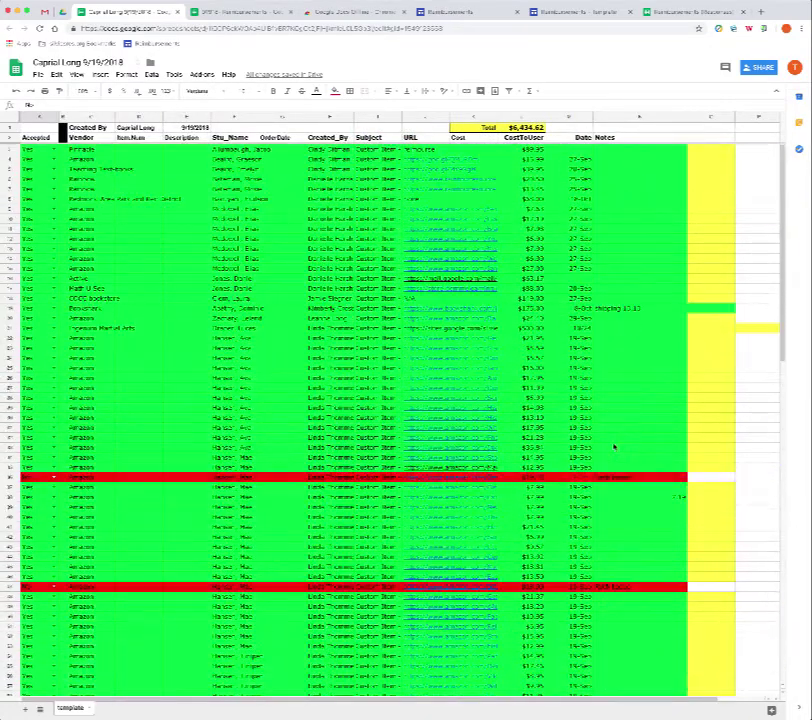
scroll(614, 447, "right", 2)
scroll(218, 215, "left", 2)
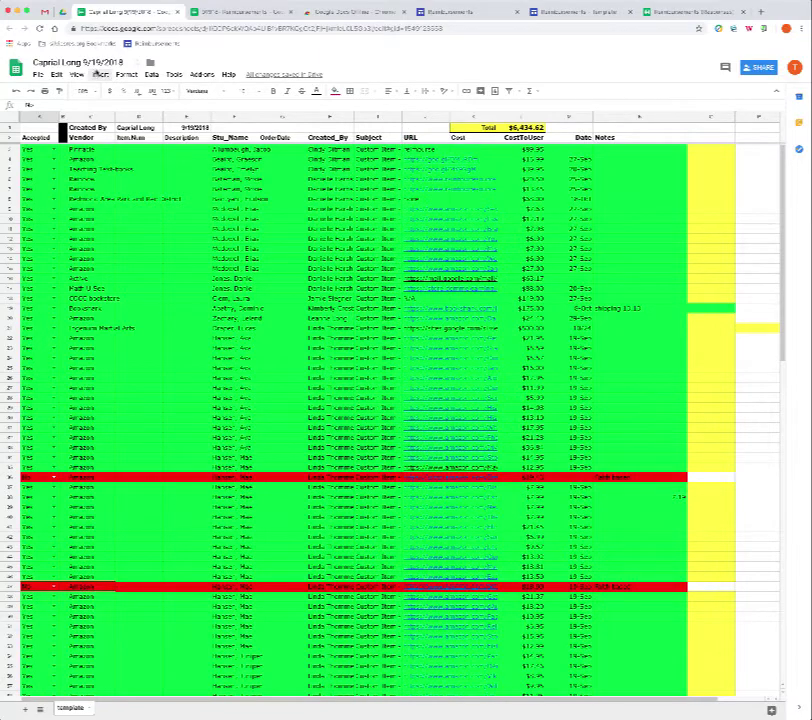
left_click(249, 14)
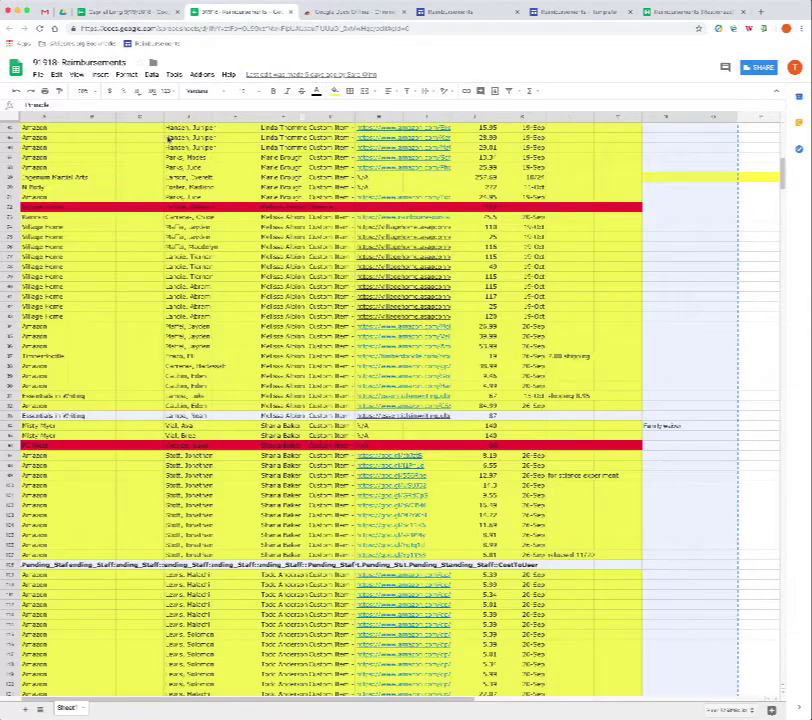
- Switch to Google Drive, open Summary Sheet from the New 18-19 Reimbursements folder and select the IMPORTRANGE formula in cell A4
left_click(149, 14)
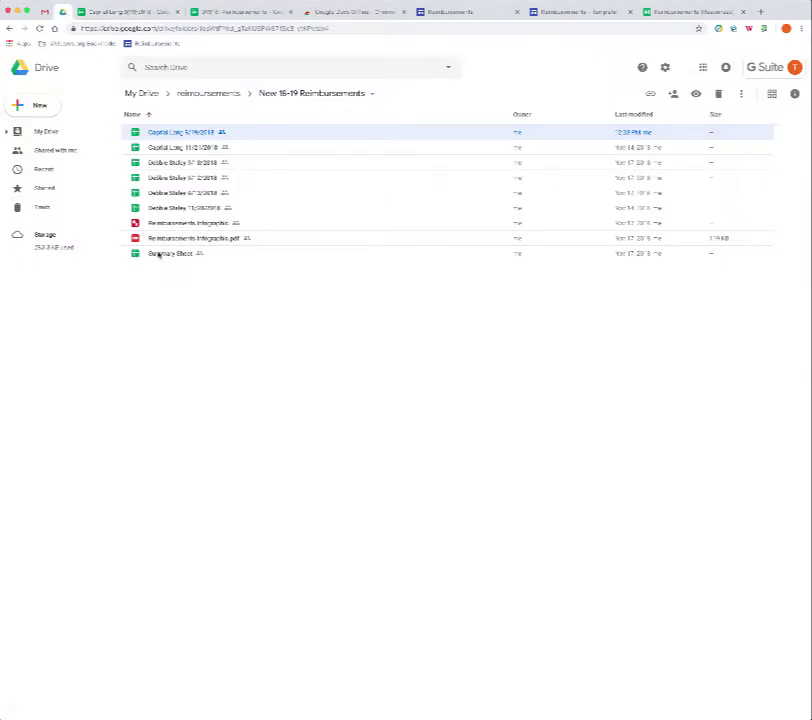
double_click(157, 255)
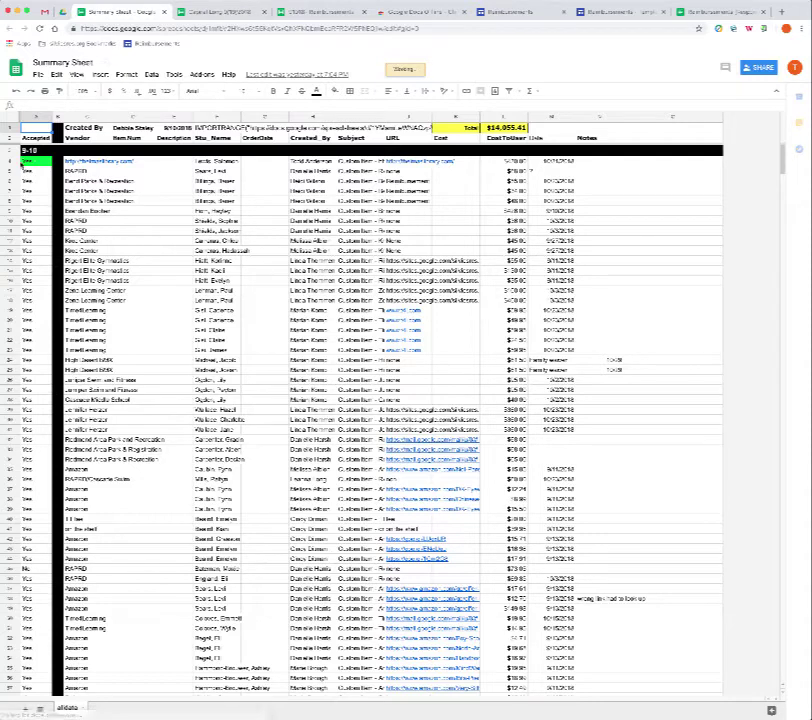
left_click(32, 161)
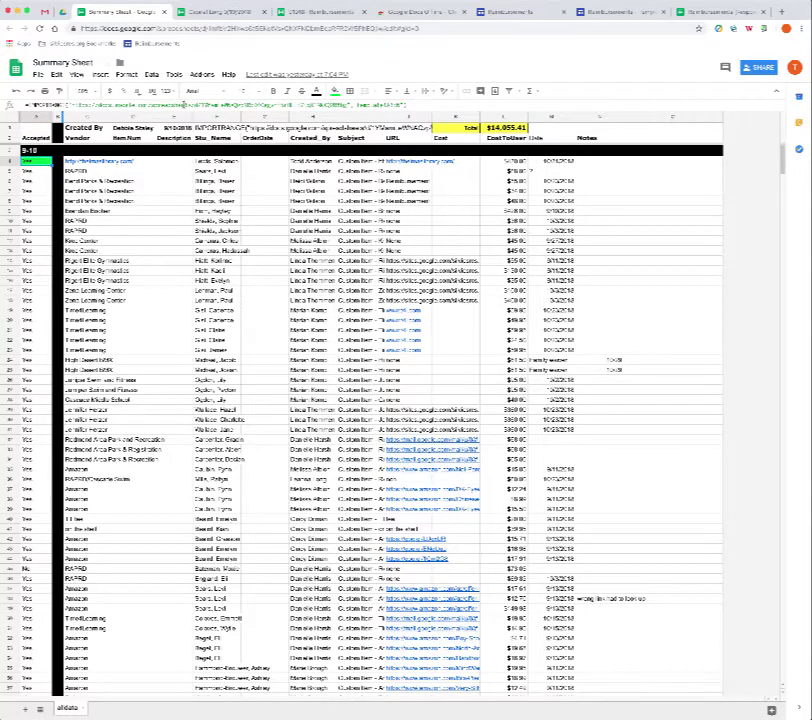
- Copy the IMPORTRANGE text from the header row and fill the first empty row below the data with black
left_click(228, 128)
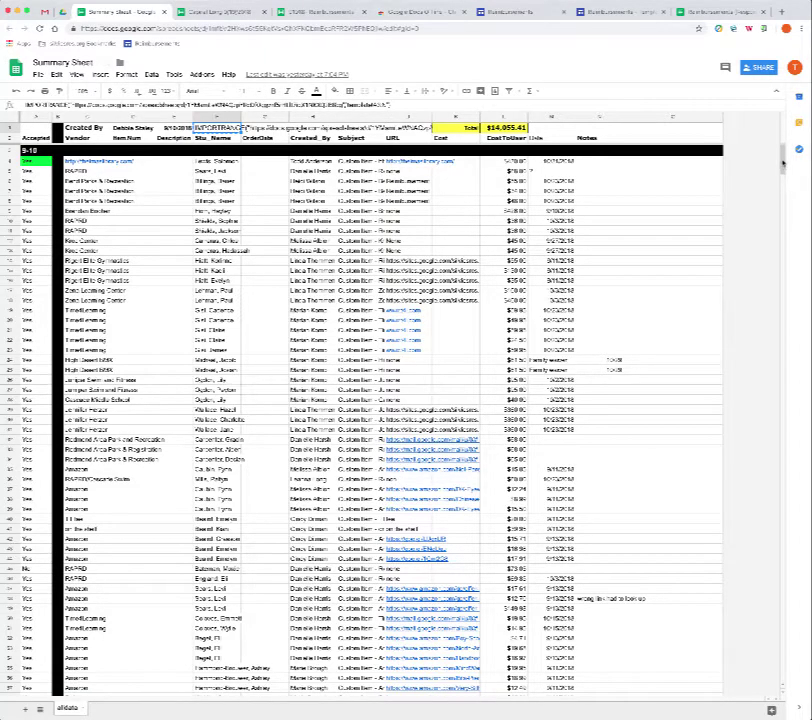
left_click_drag(786, 157, 788, 301)
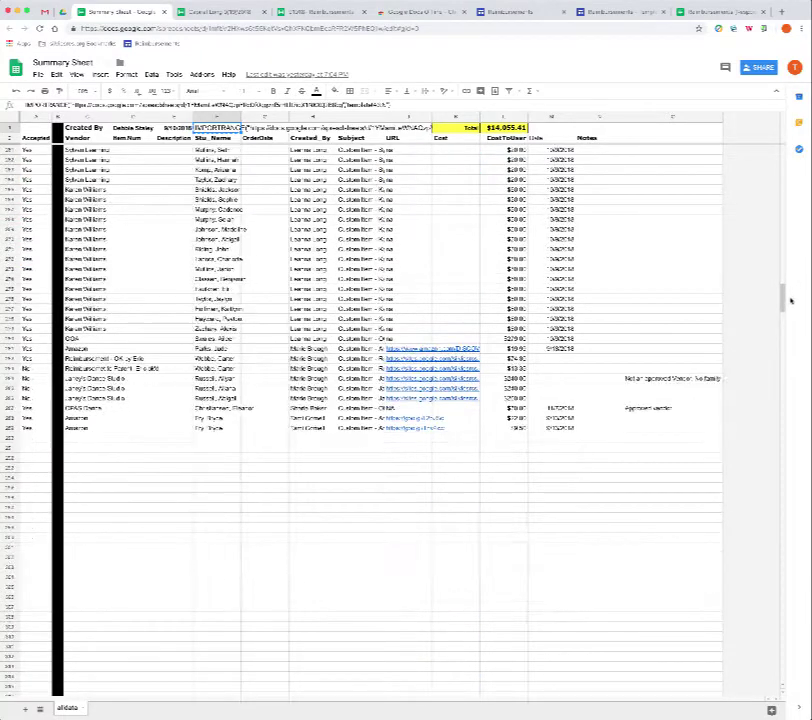
left_click(8, 438)
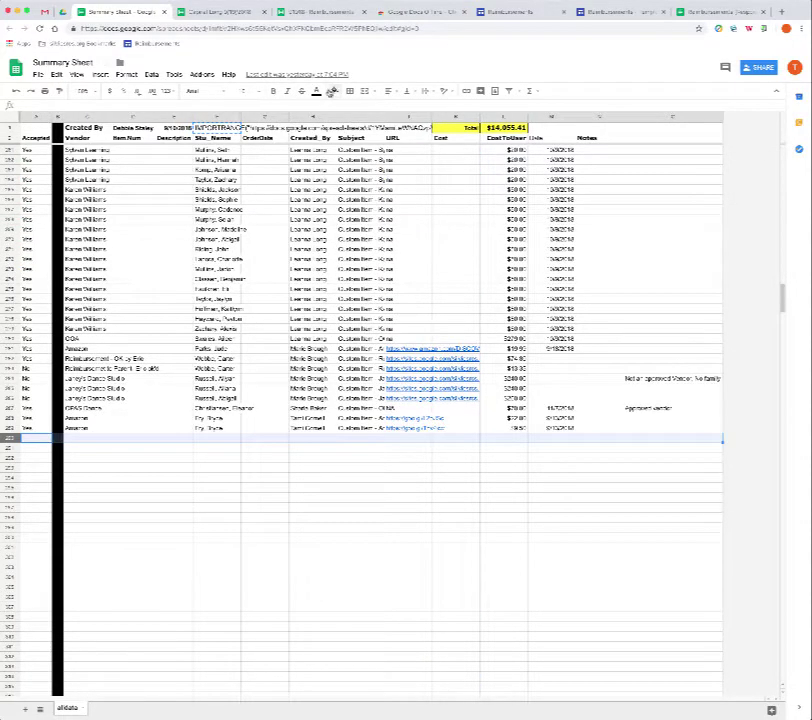
left_click(335, 91)
left_click(338, 121)
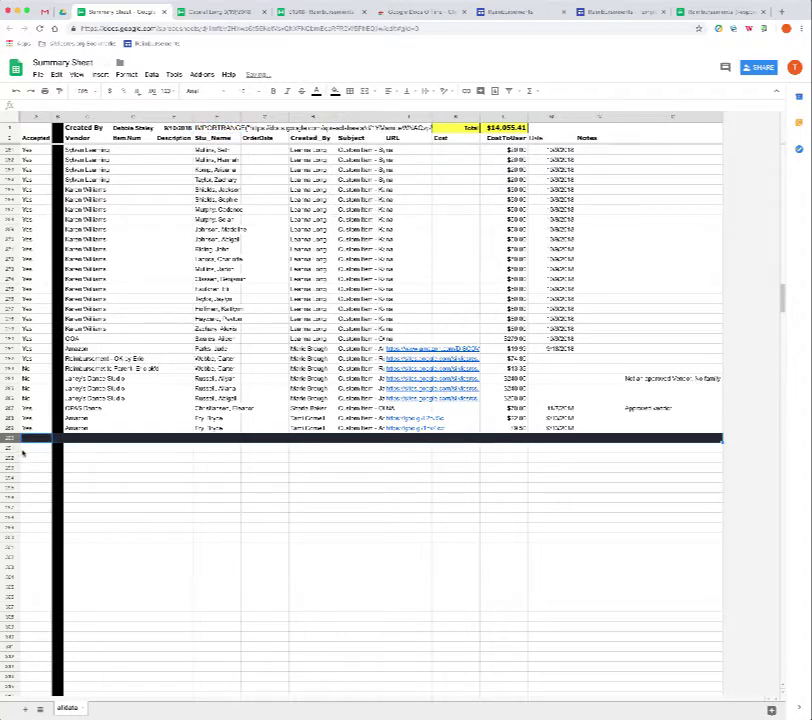
- Set the new black divider row's text color to white and label it 9-19 in the Accepted column
left_click(316, 91)
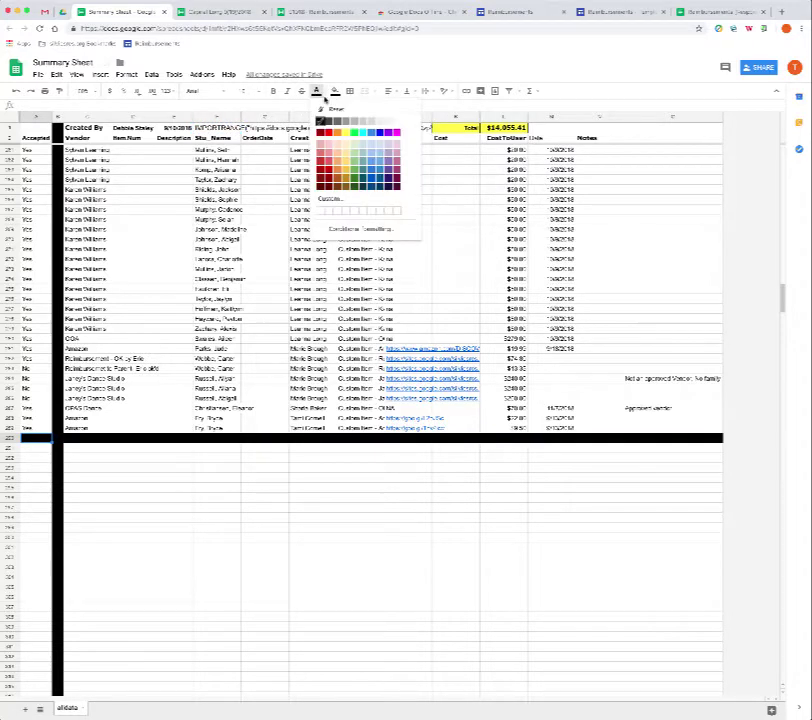
left_click(398, 121)
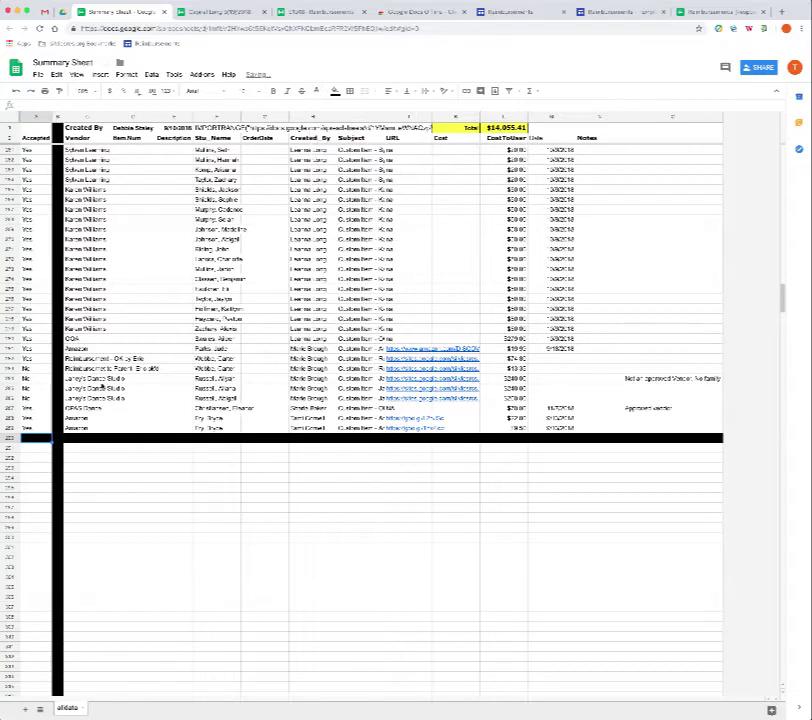
type("Yes")
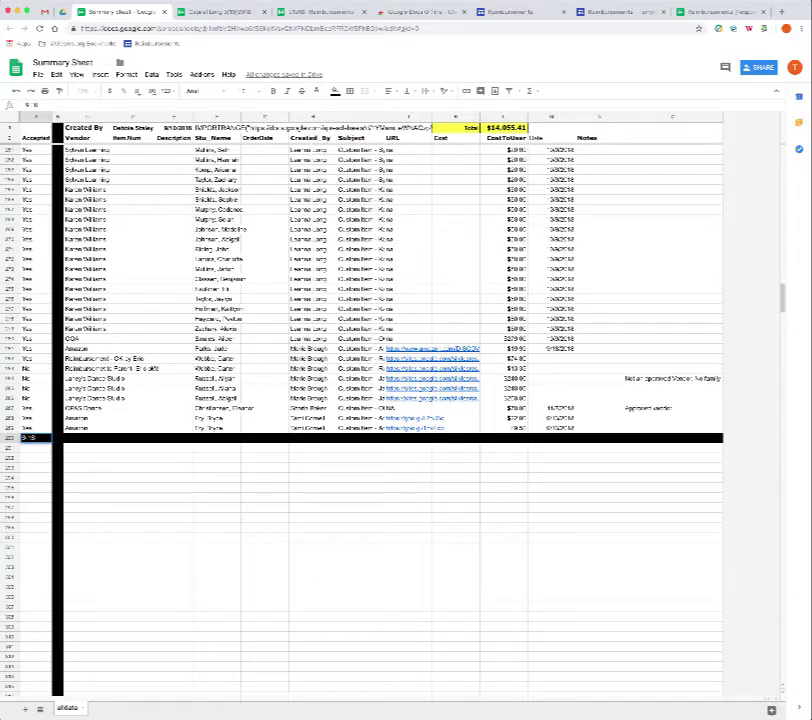
key("Return")
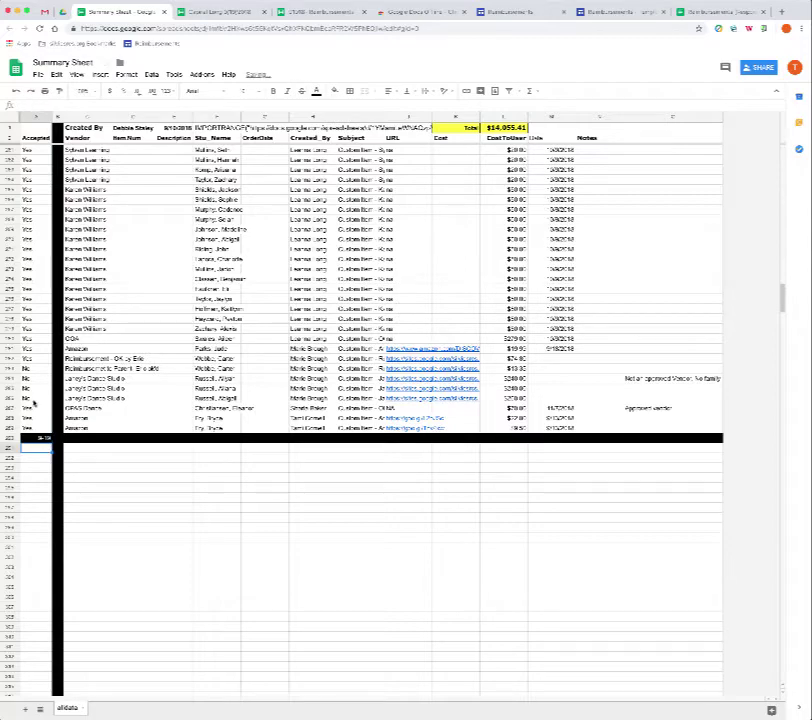
- Copy the label formatting of the previous black date divider onto the 9-19 label
scroll(33, 403, "up", 7)
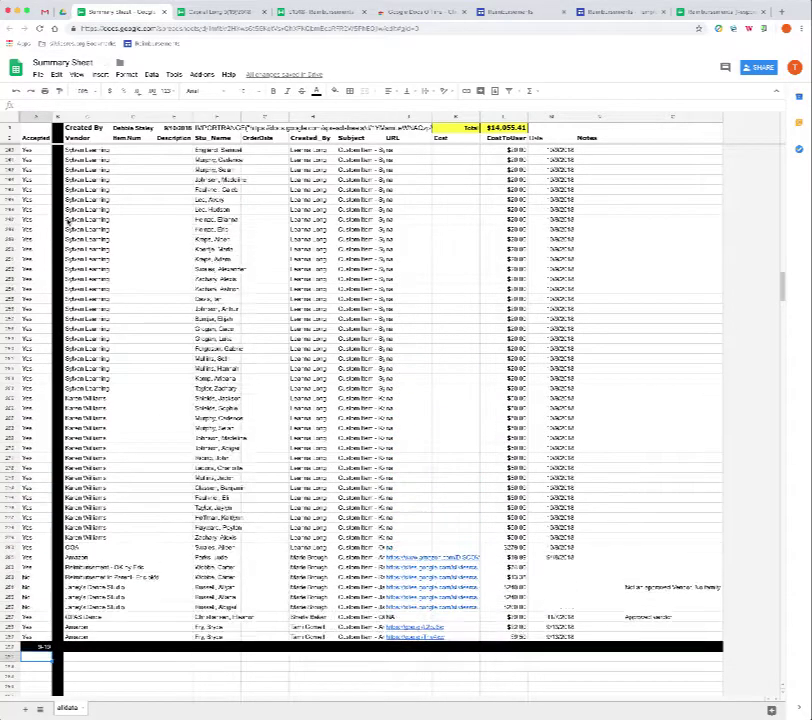
scroll(67, 222, "up", 7)
left_click(36, 241)
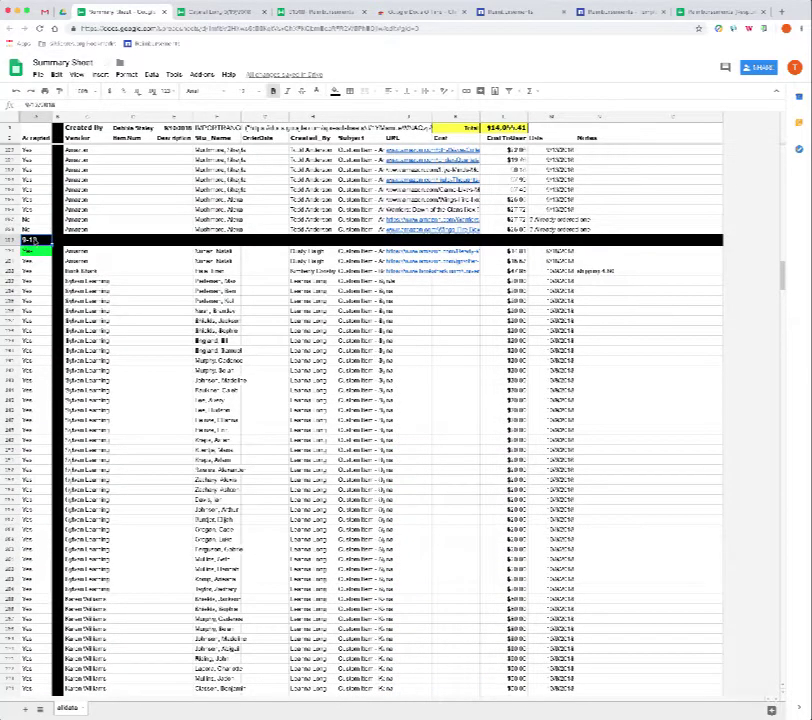
scroll(47, 197, "down", 3)
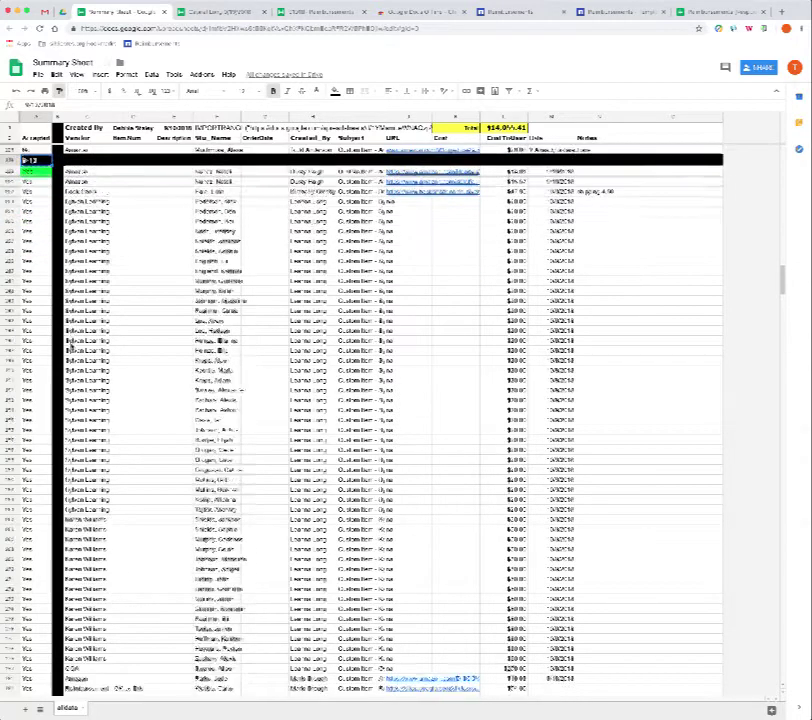
scroll(44, 598, "down", 7)
left_click(43, 598)
type("9-19")
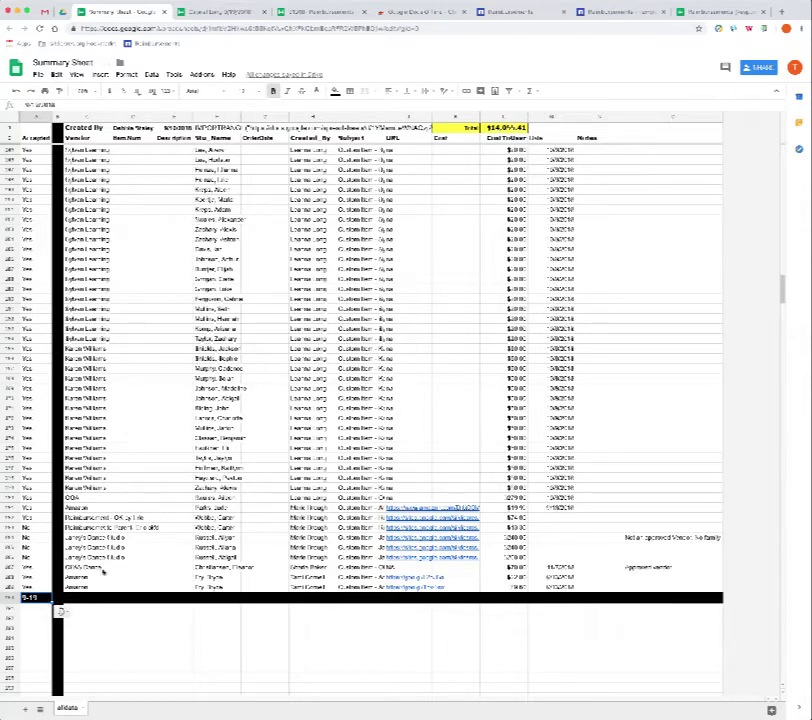
- Paste the copied IMPORTRANGE text into the Accepted cell below the 9-19 divider and prefix it with = to make it a formula
left_click(33, 608)
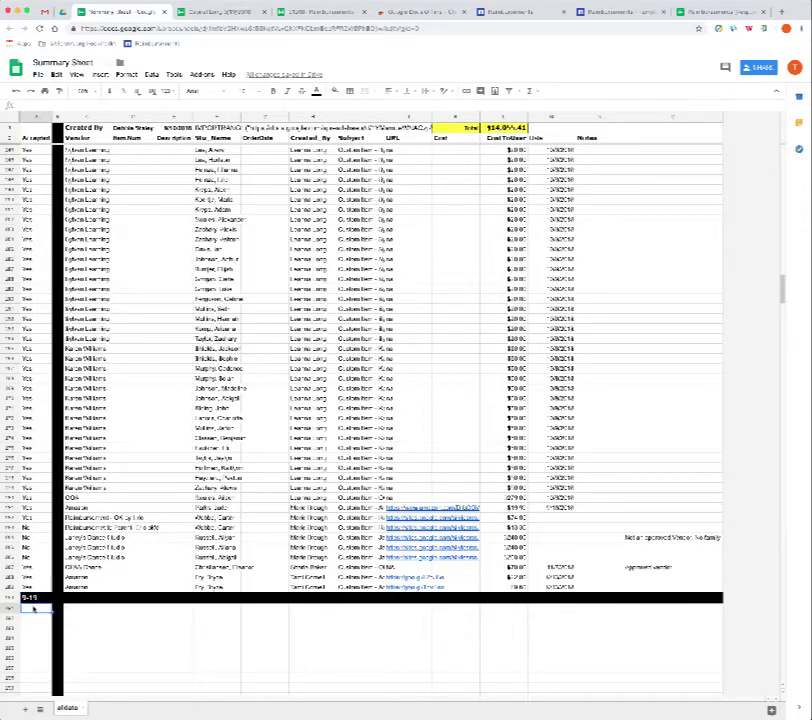
key("super+v")
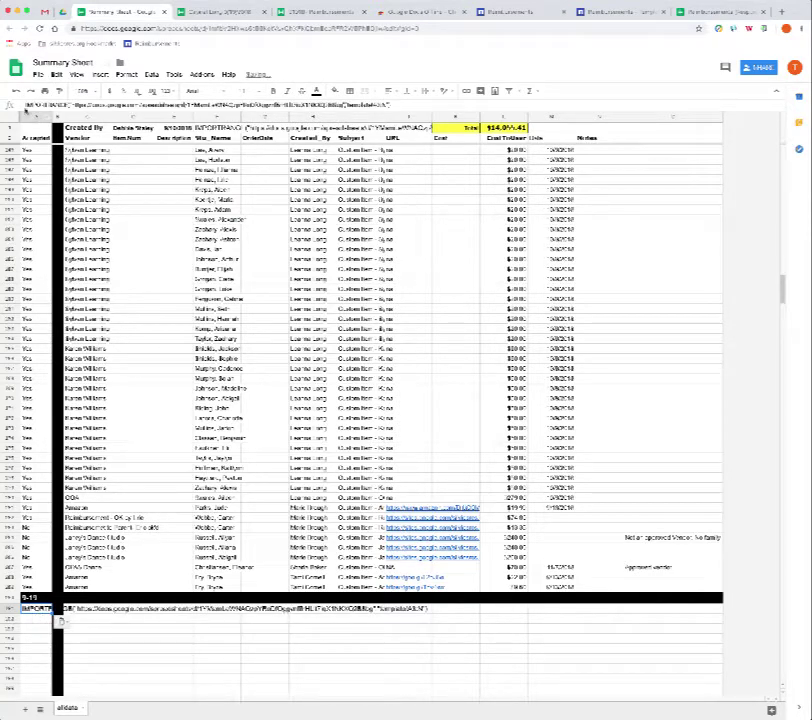
key("Return")
type("=")
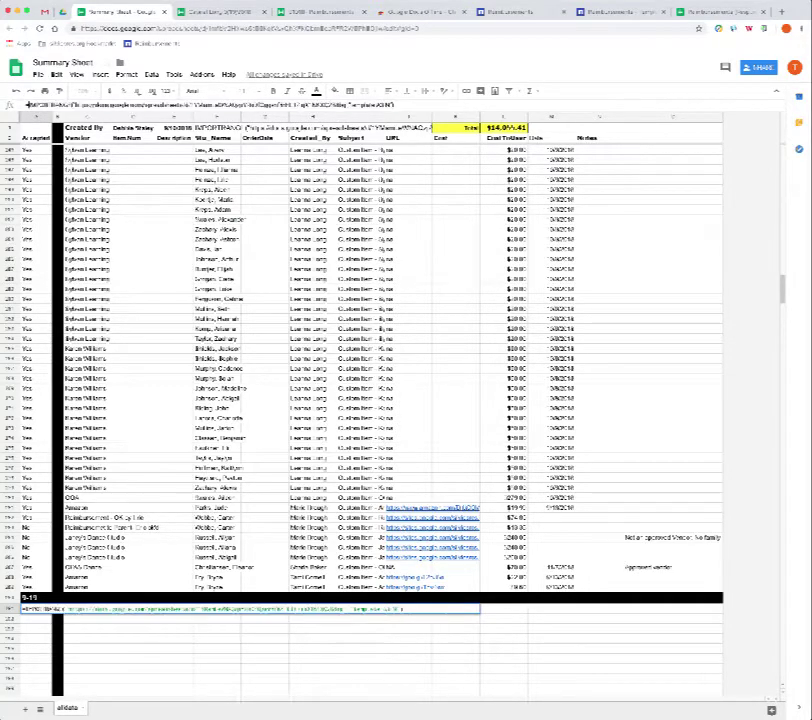
key("Return")
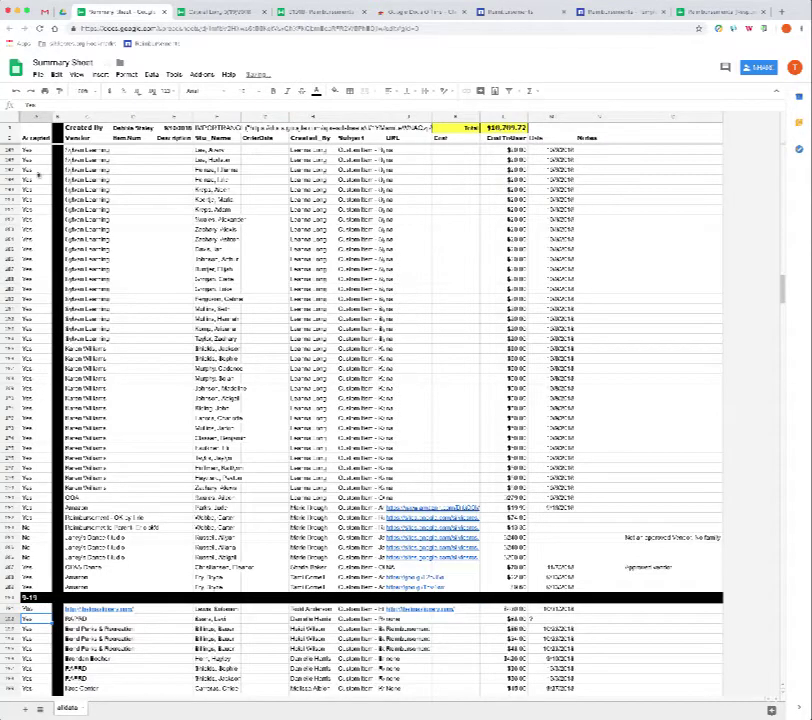
- Try to replace the spreadsheet ID in the new IMPORTRANGE formula with the ID from the 9/19/2018 sheet's URL
left_click(40, 609)
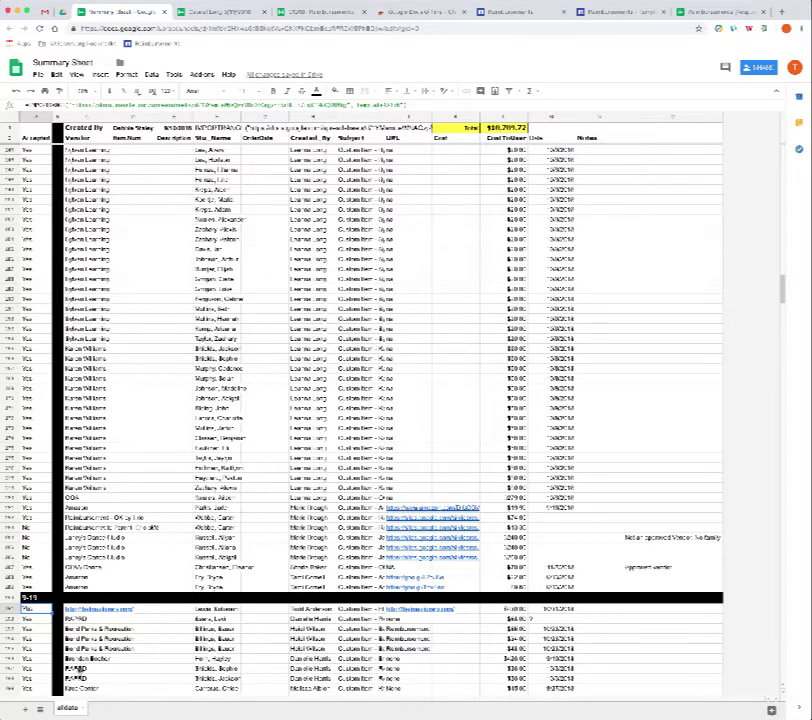
mouse_move(100, 611)
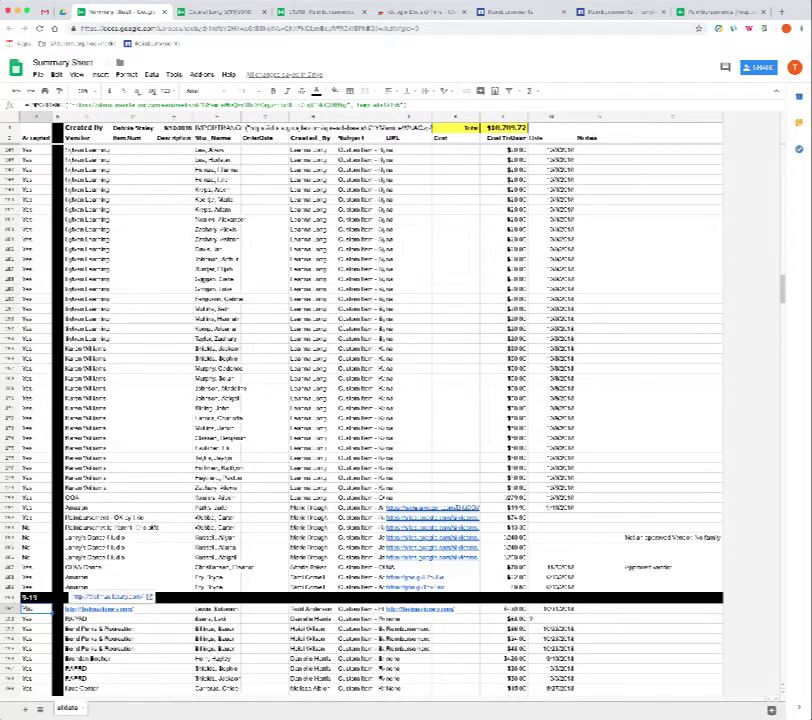
left_click(218, 12)
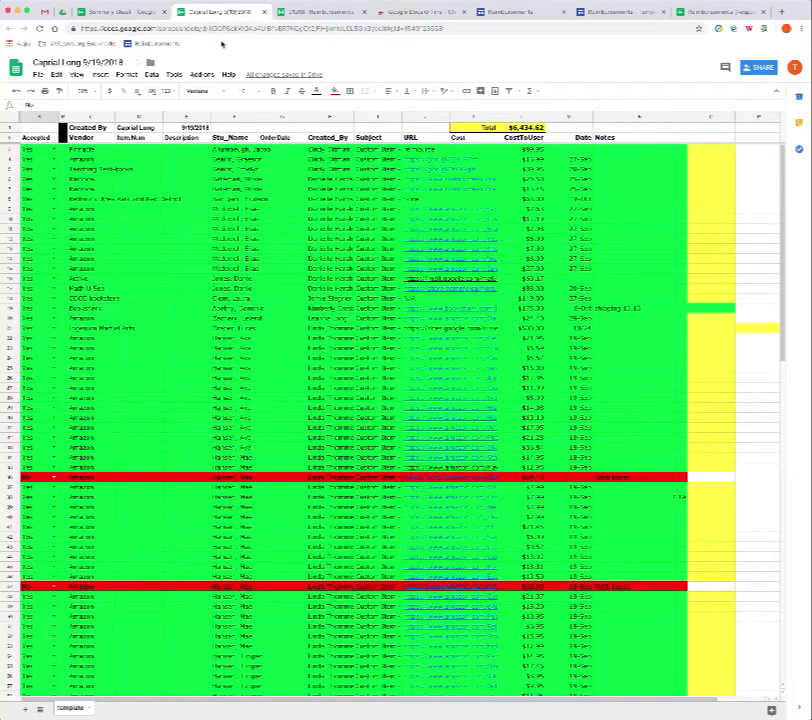
left_click_drag(213, 28, 364, 28)
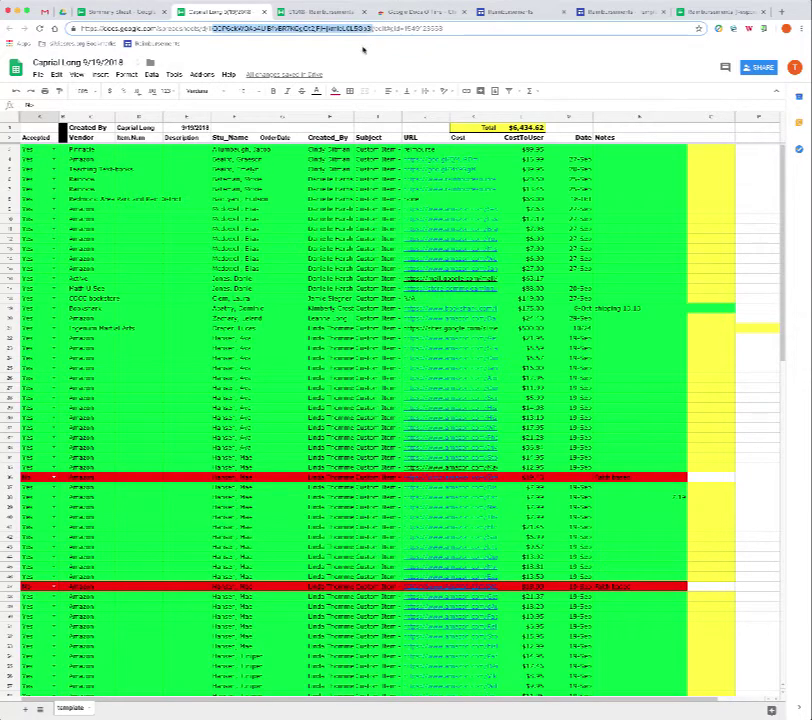
left_click(84, 12)
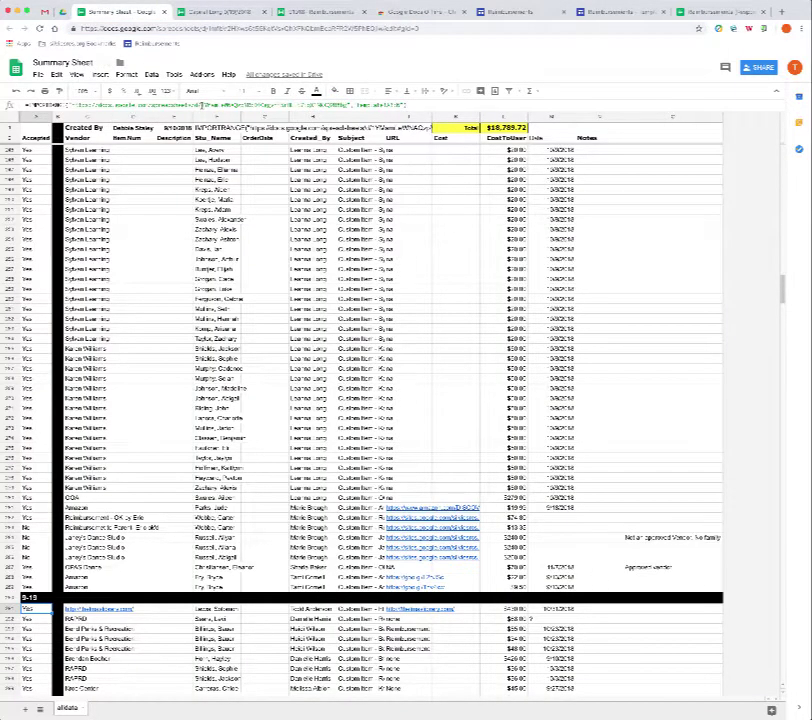
left_click_drag(200, 105, 342, 107)
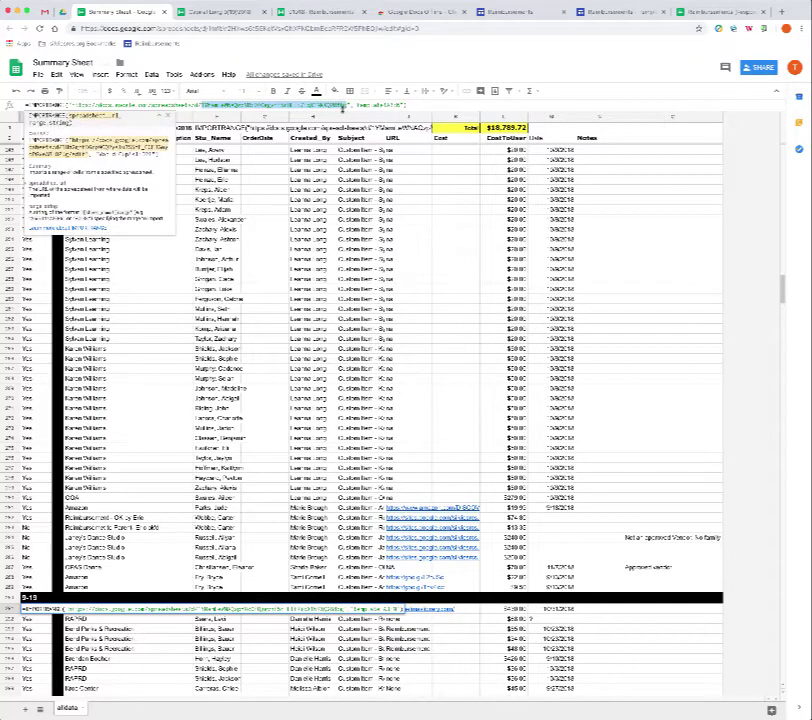
key("ctrl+v")
key("Return")
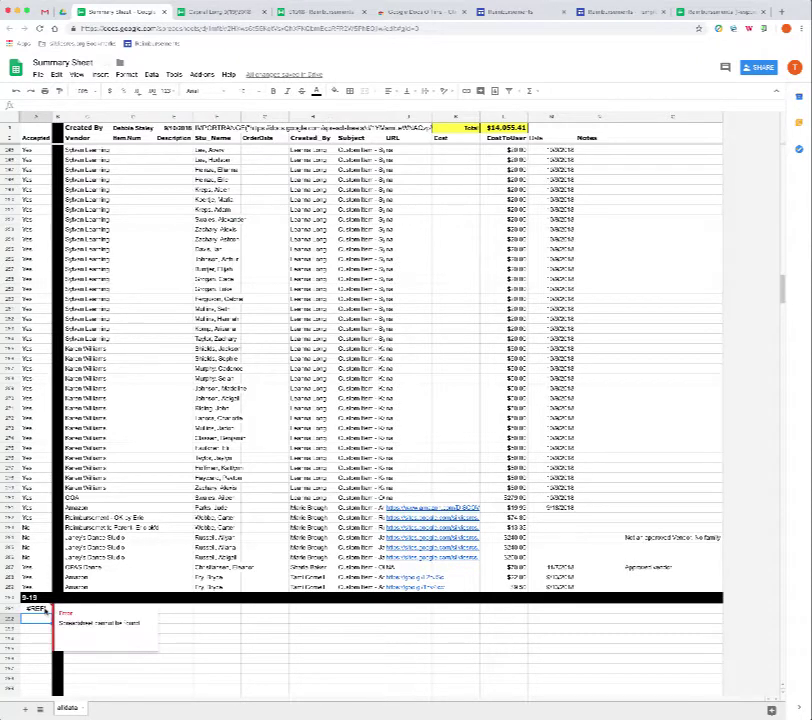
- Copy the complete spreadsheet ID, including its first character, from the 9/19/2018 sheet's URL and substitute it in the IMPORTRANGE formula below the 9-19 divider
left_click(45, 609)
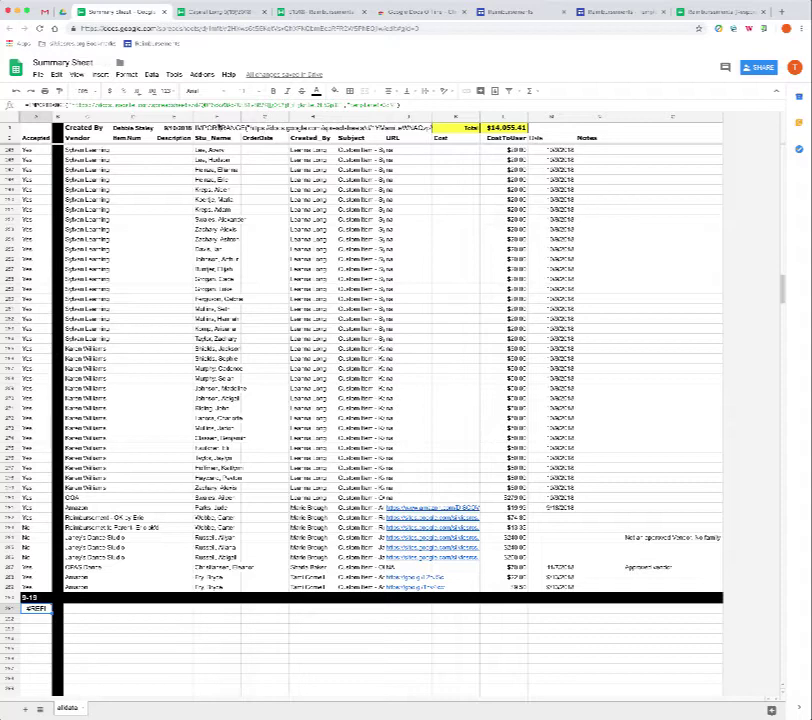
left_click(225, 12)
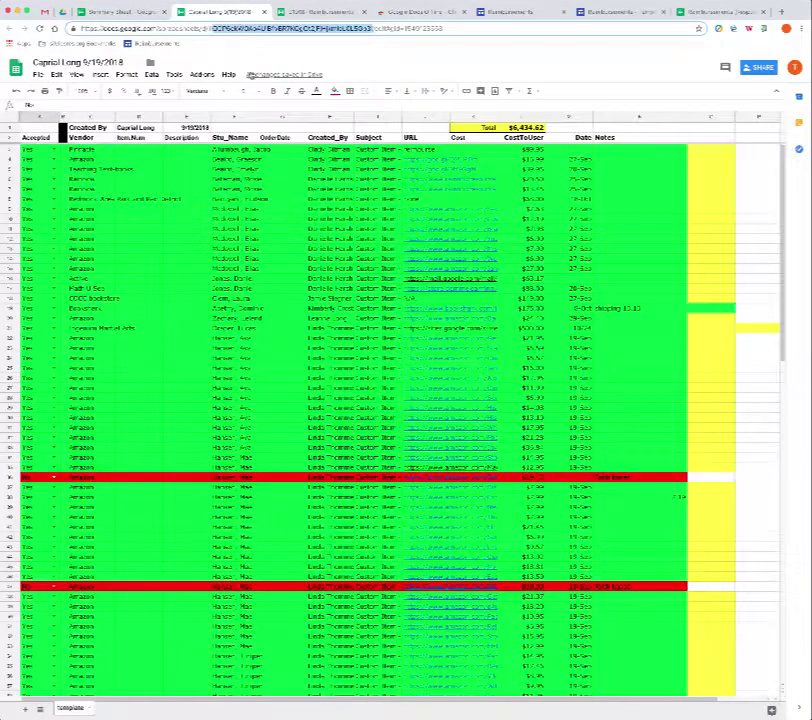
left_click(211, 28)
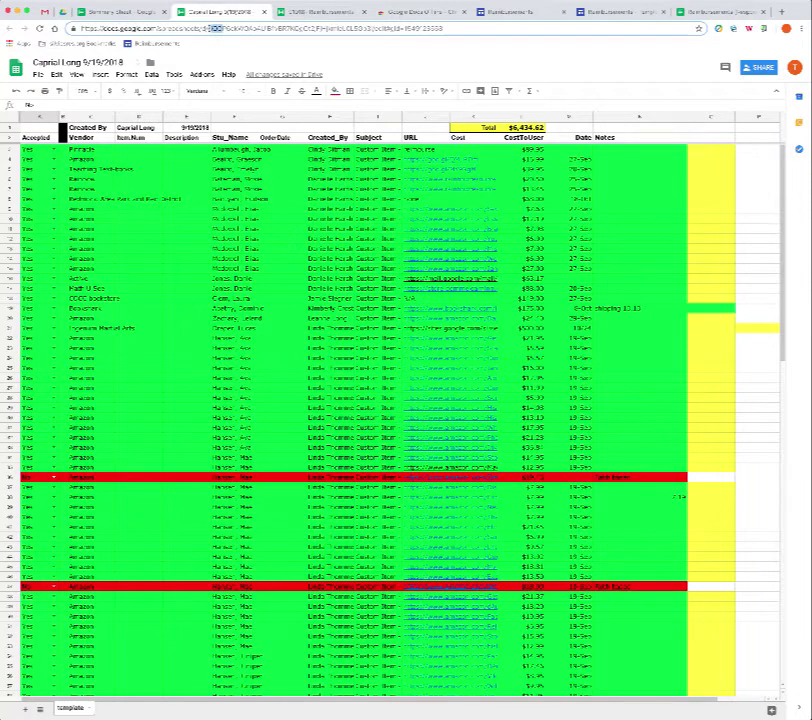
left_click_drag(222, 28, 361, 28)
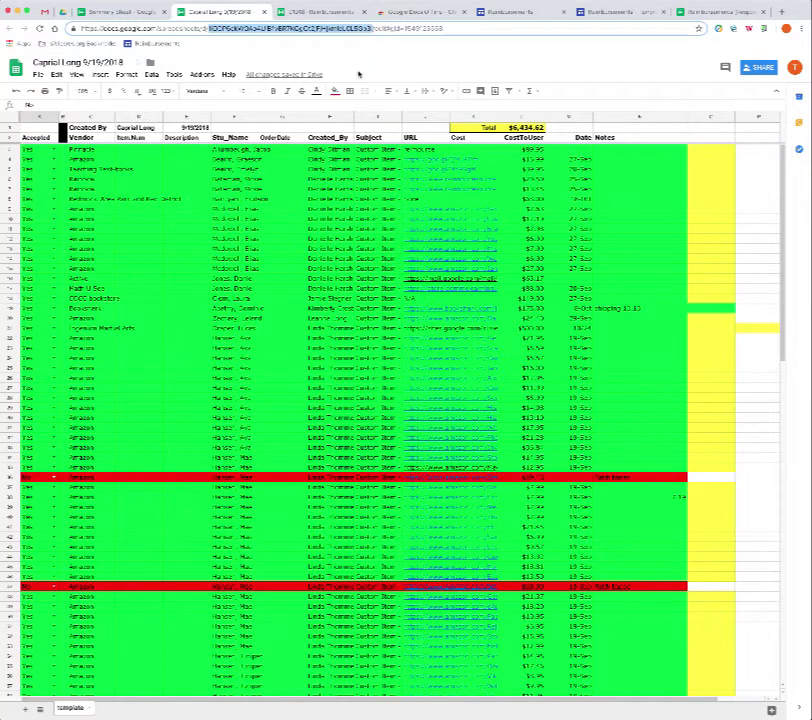
left_click(90, 11)
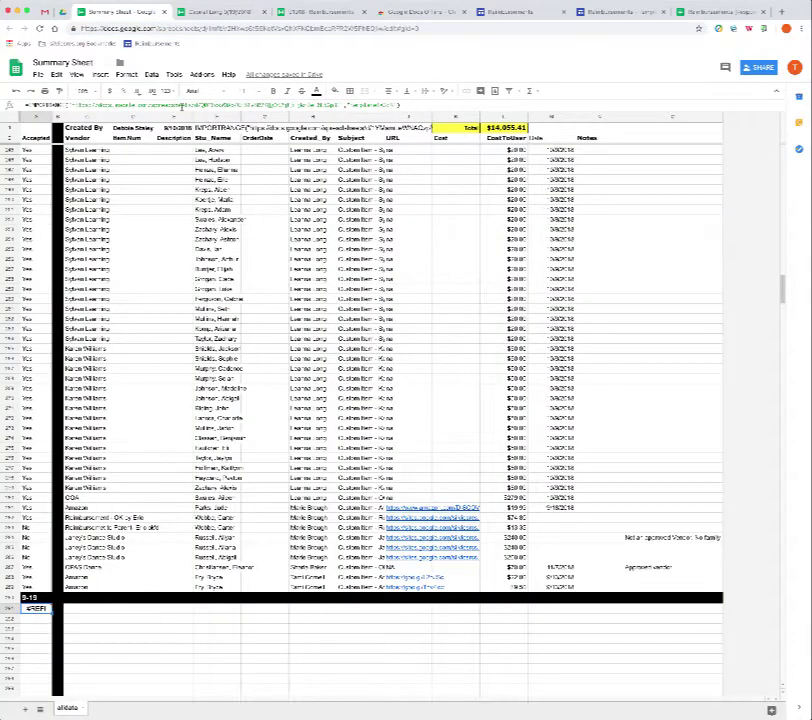
left_click(224, 104)
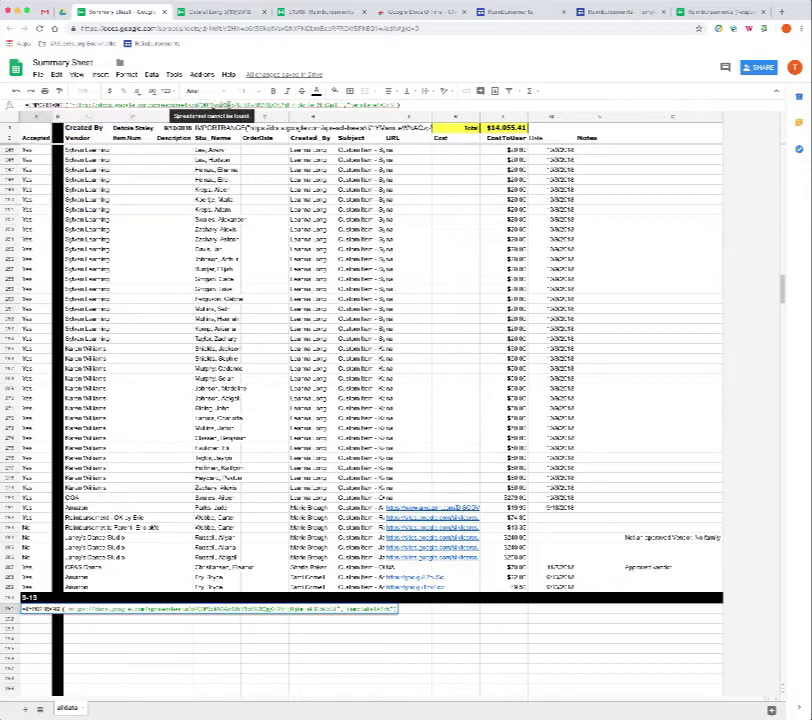
left_click_drag(205, 104, 400, 104)
key("ctrl+v")
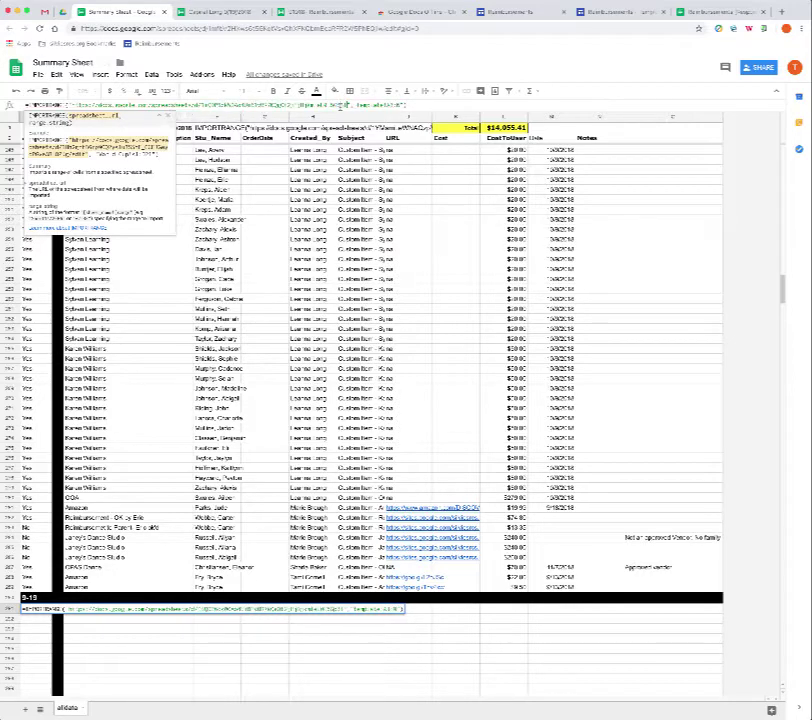
key("Return")
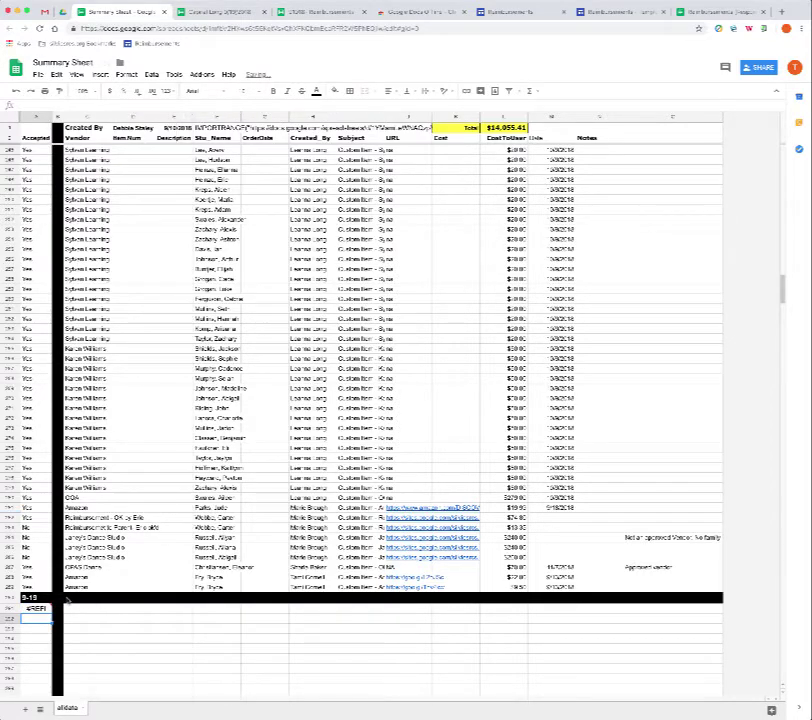
- Allow access to connect the 9/19/2018 sheet to the Summary Sheet and review the imported rows below the 9-19 divider
left_click(40, 609)
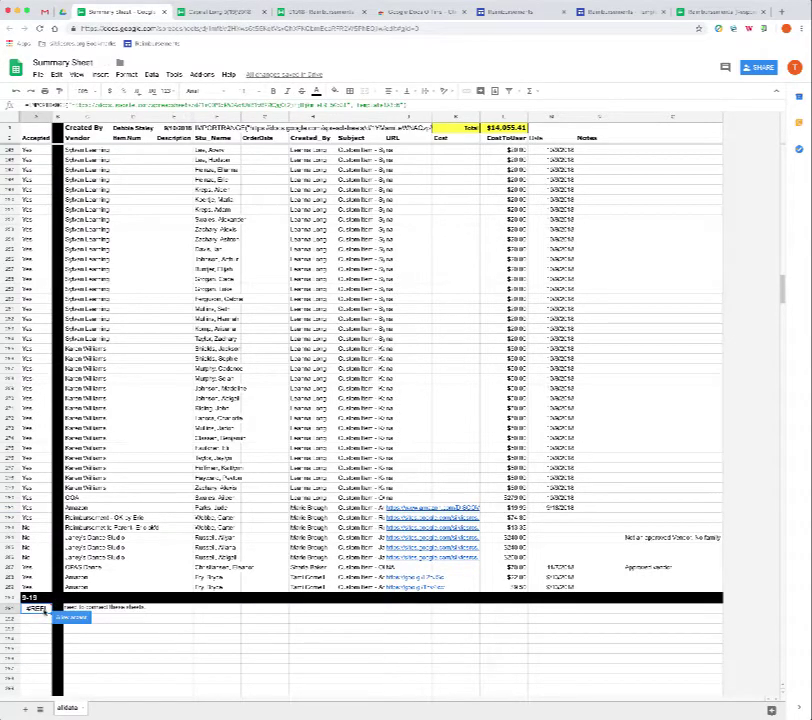
left_click(67, 619)
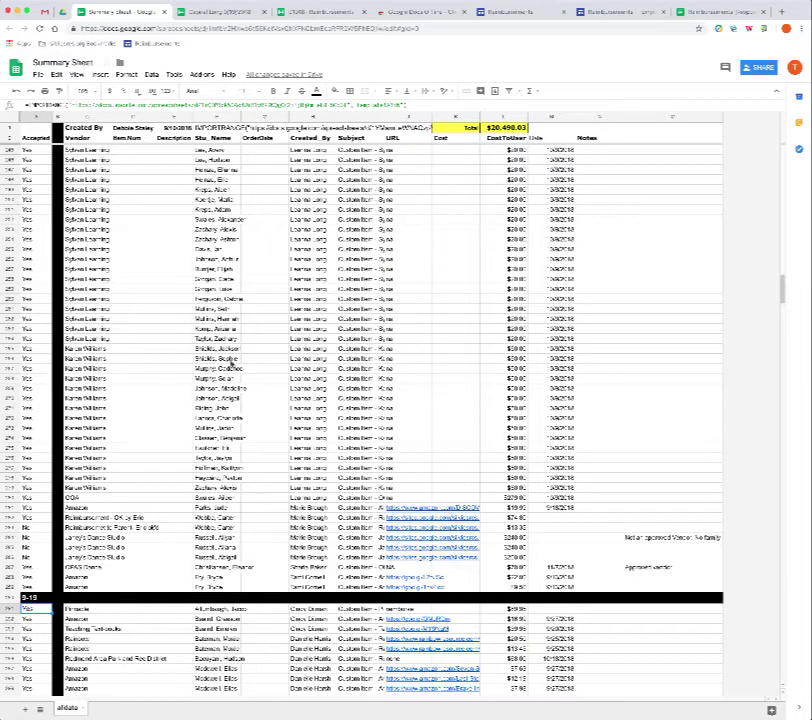
scroll(484, 611, "down", 5)
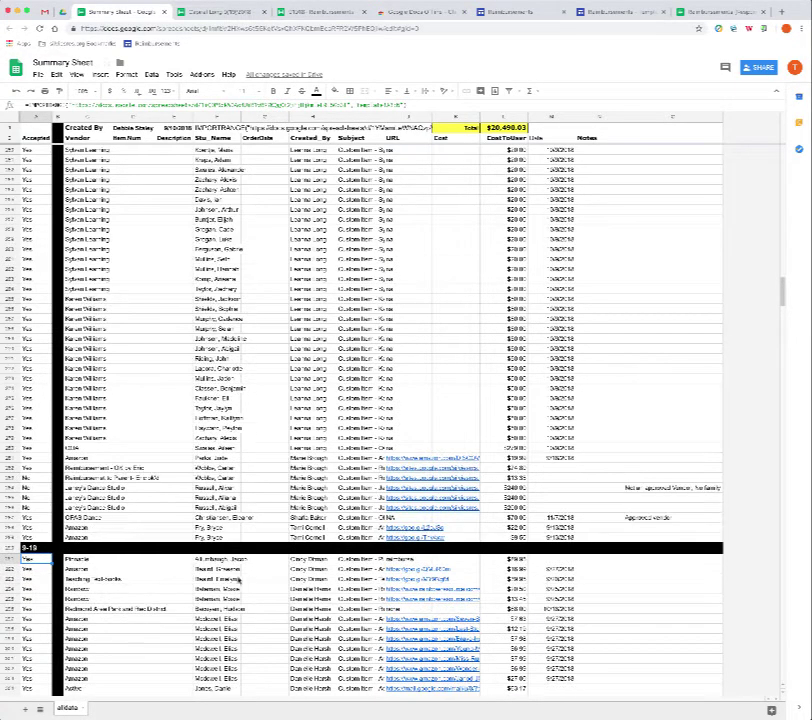
scroll(237, 585, "down", 4)
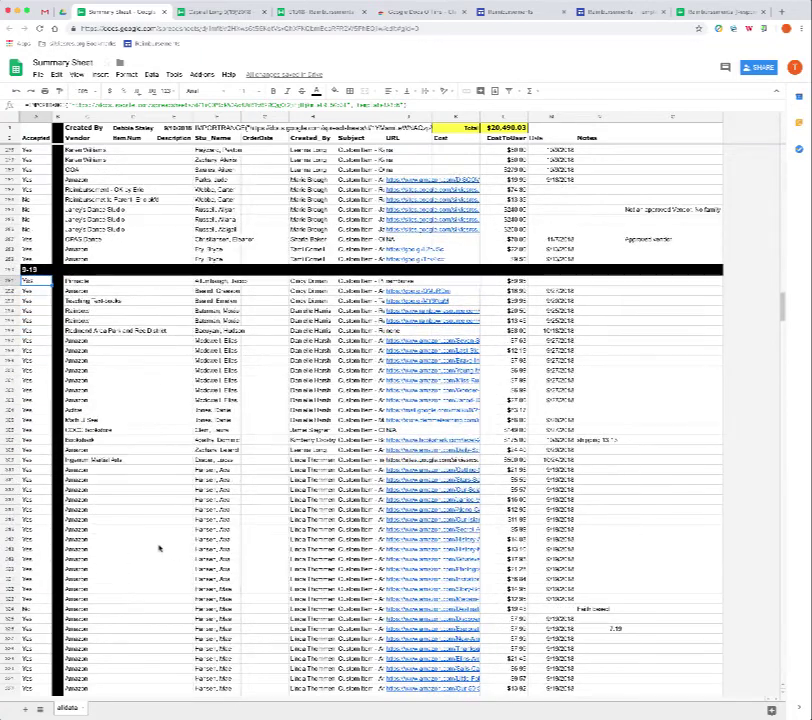
- Compare the first faith-based row in the Summary Sheet's 9-19 section with the same row in the 91918- Reimbursements sheet
scroll(158, 548, "down", 1)
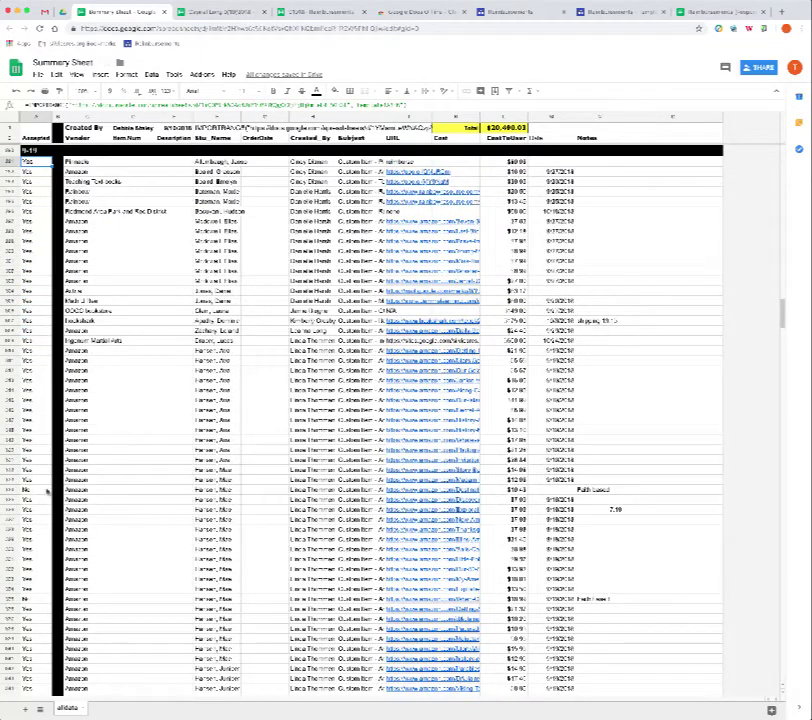
left_click(10, 489)
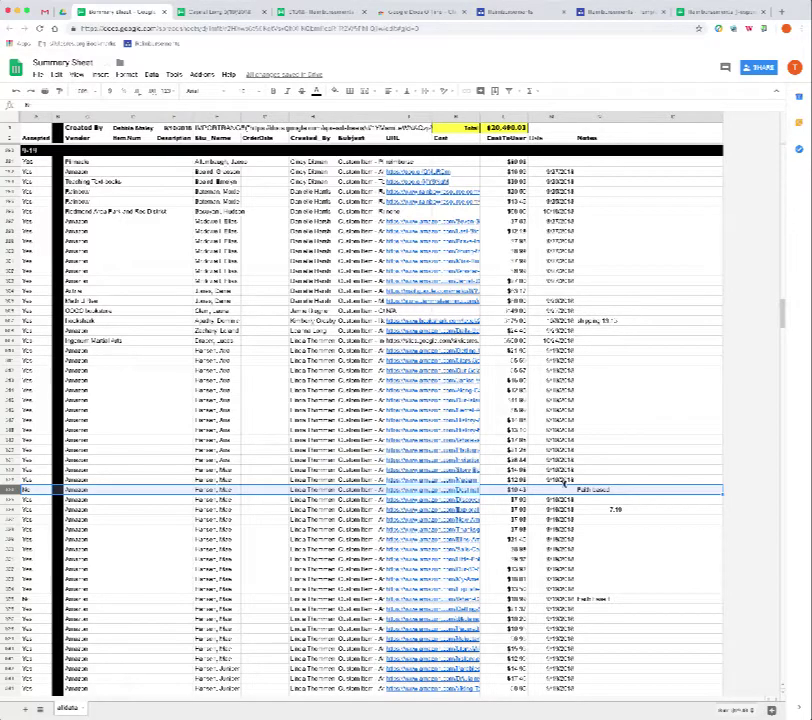
left_click(318, 12)
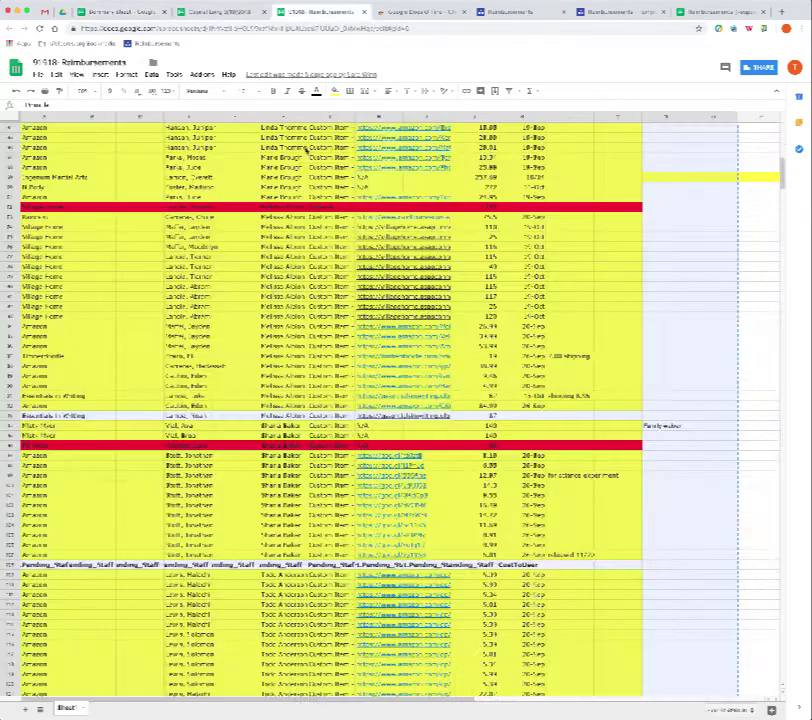
scroll(97, 374, "up", 10)
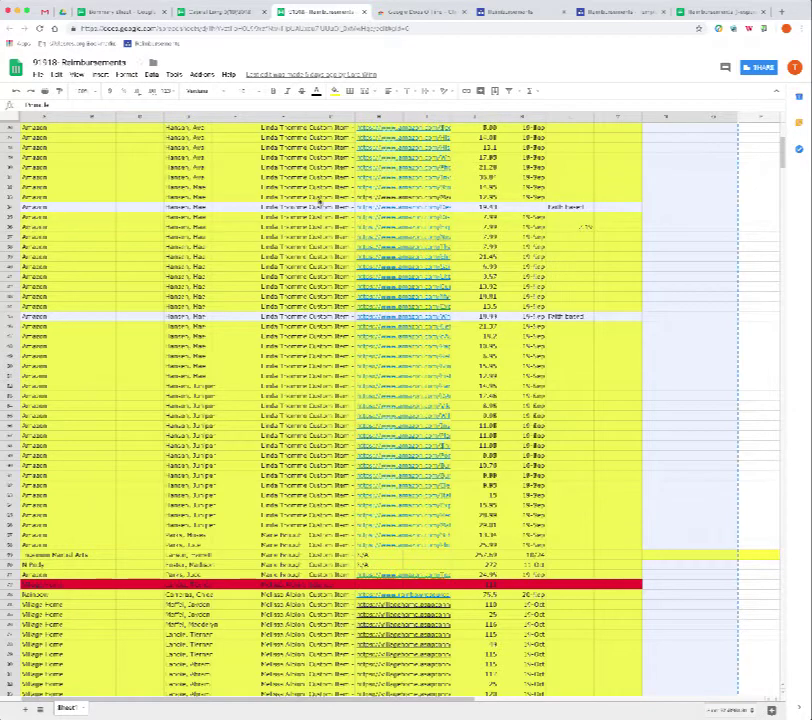
left_click(129, 14)
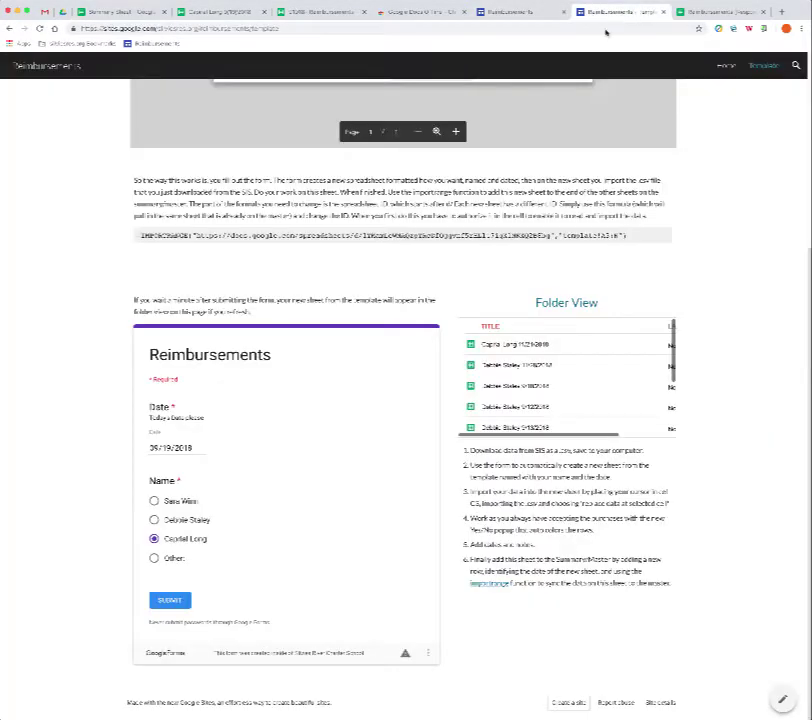
- View the older reimbursement files in the 18/19 Reimbursements folder of My Drive and return to the Summary Sheet
left_click(620, 12)
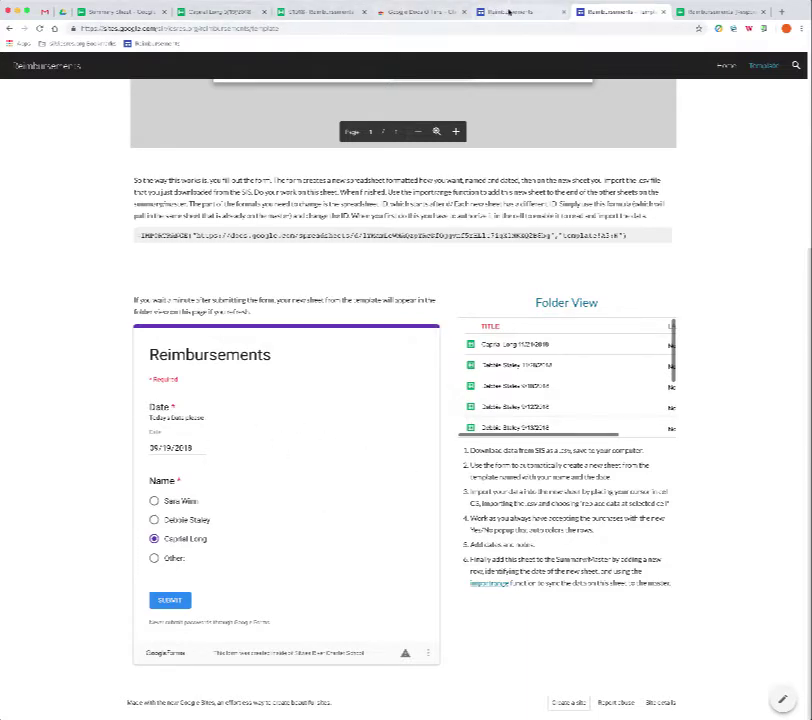
left_click(63, 12)
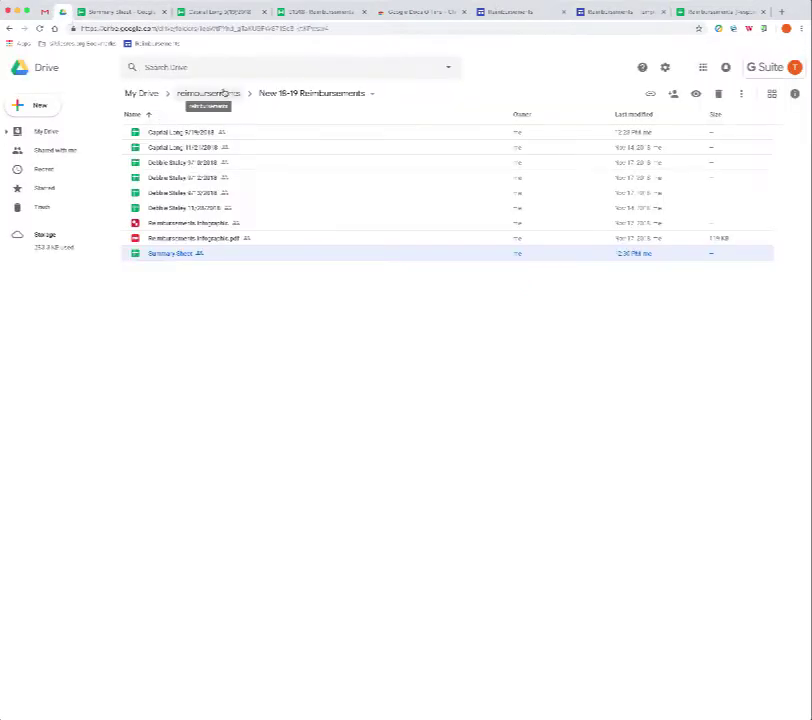
left_click(141, 94)
left_click(188, 133)
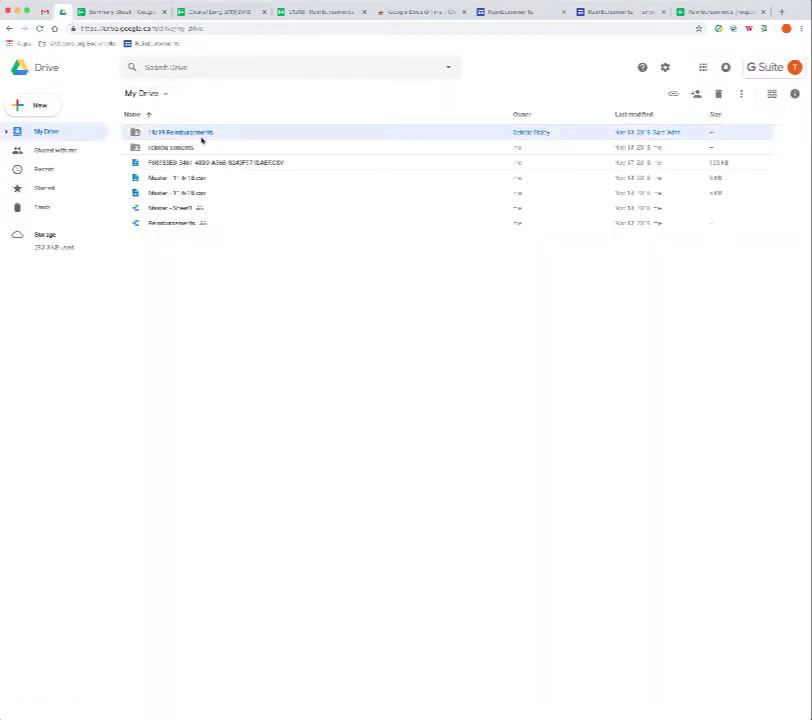
double_click(188, 133)
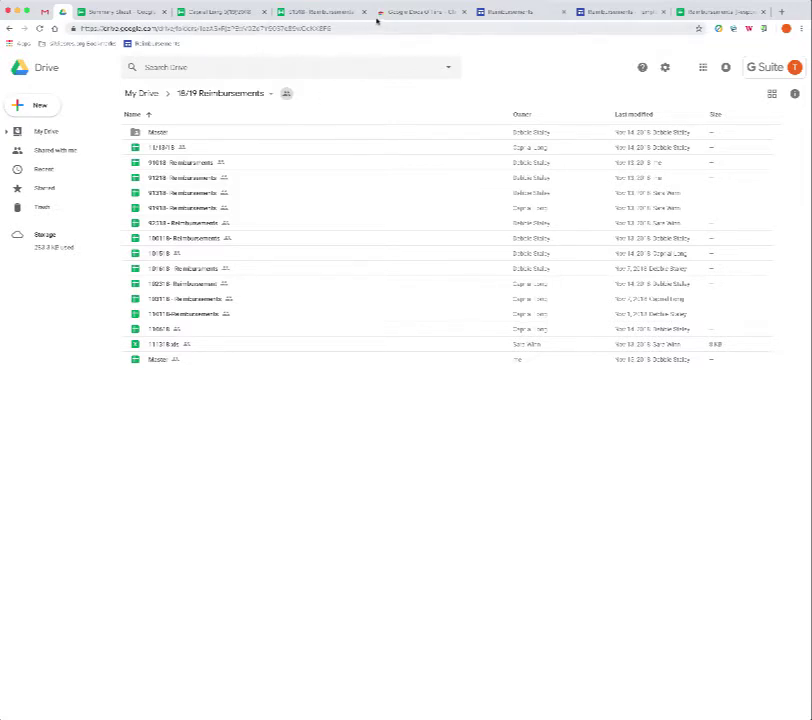
left_click(139, 14)
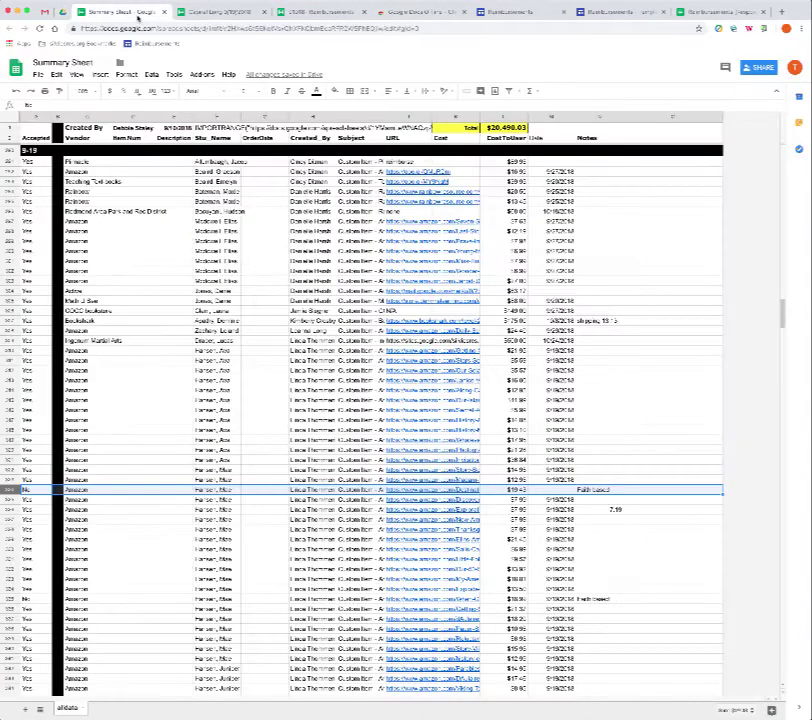
- Review the Adding Sheets to the Master instructions on the template page and the columns of the 9/19/2018 sheet
left_click(603, 12)
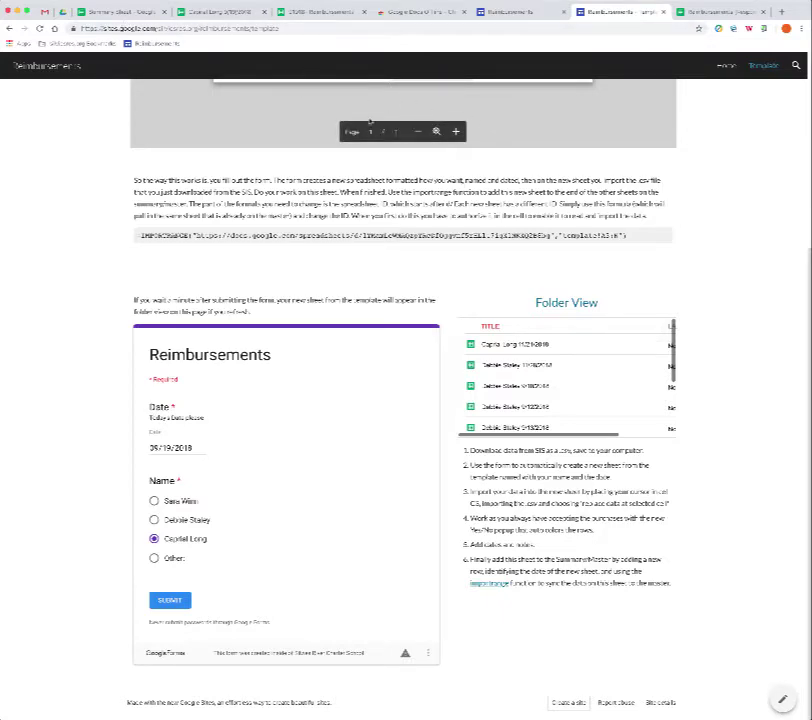
scroll(382, 230, "up", 3)
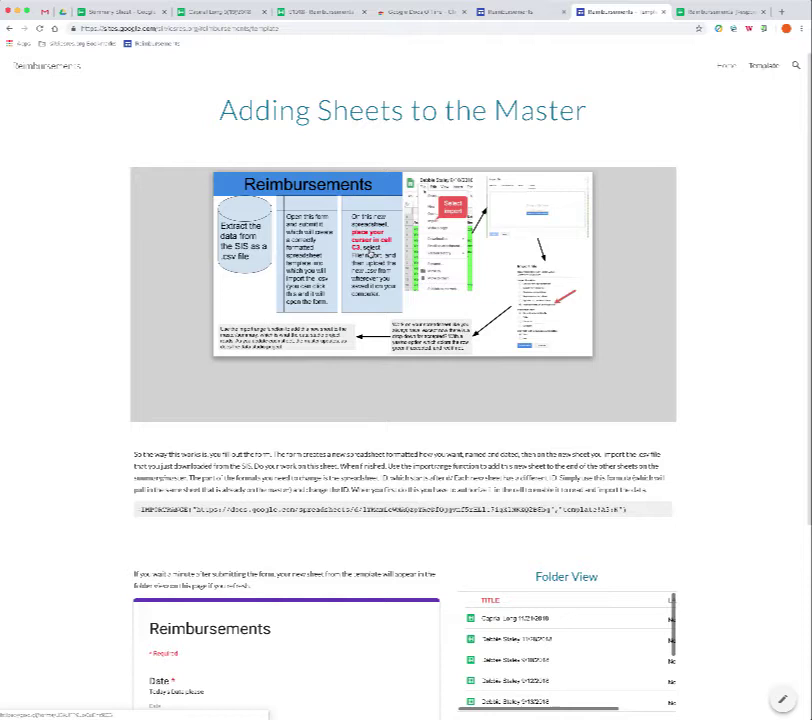
mouse_move(493, 272)
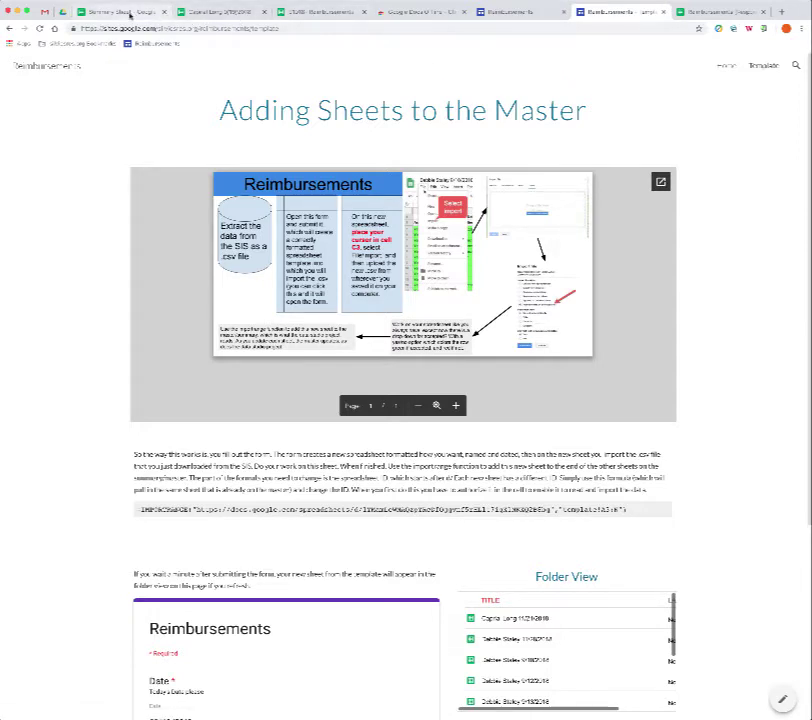
left_click(212, 12)
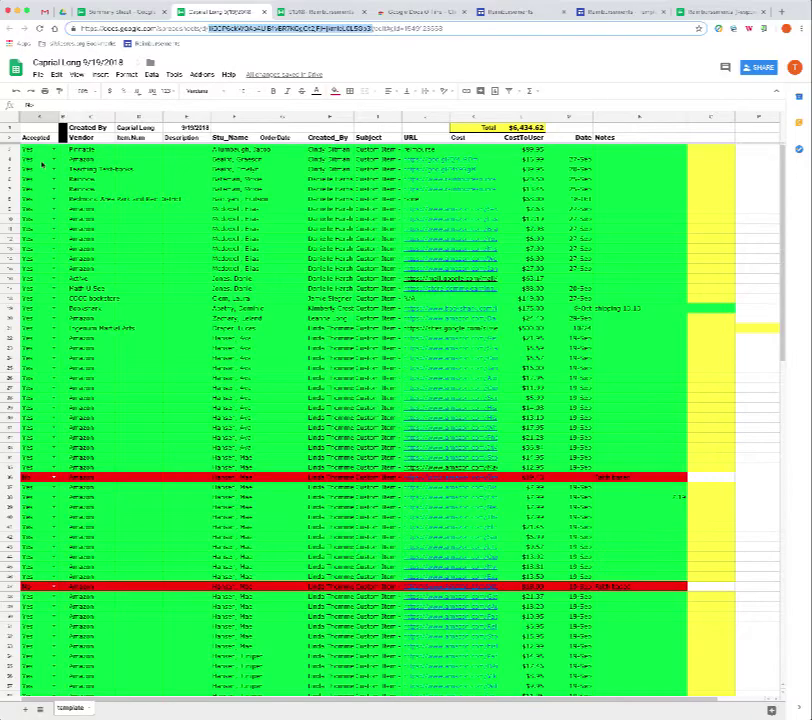
scroll(73, 197, "right", 3)
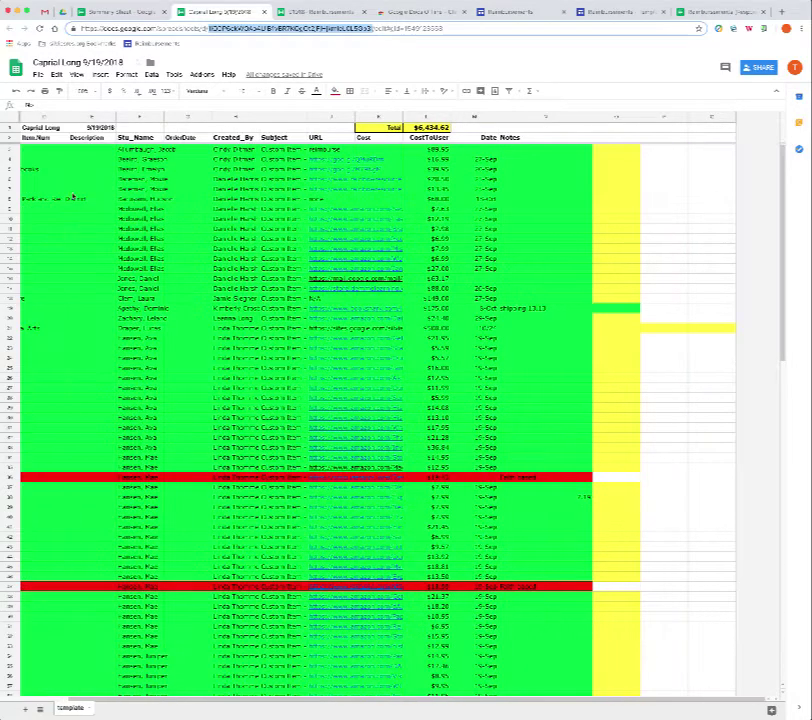
scroll(349, 308, "left", 4)
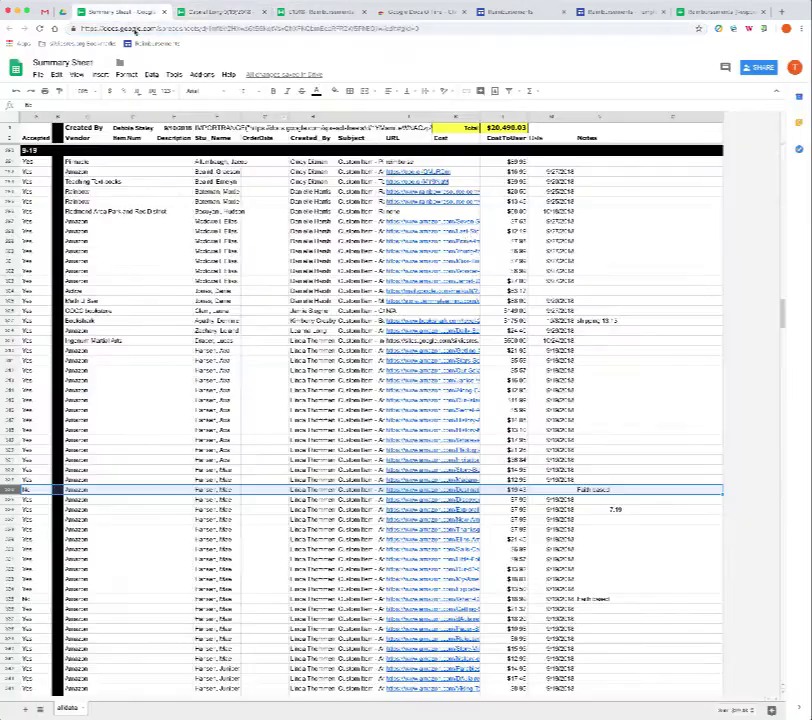
- Locate the first faith-based row under the 9-19 divider in the Summary Sheet and select its Accepted cell
left_click(82, 12)
scroll(135, 238, "up", 3)
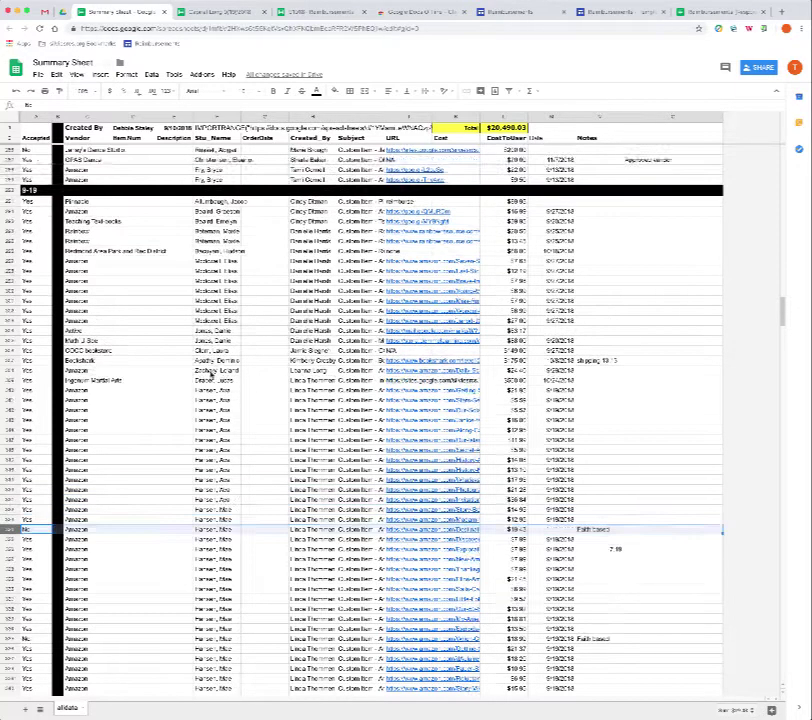
scroll(210, 377, "down", 2)
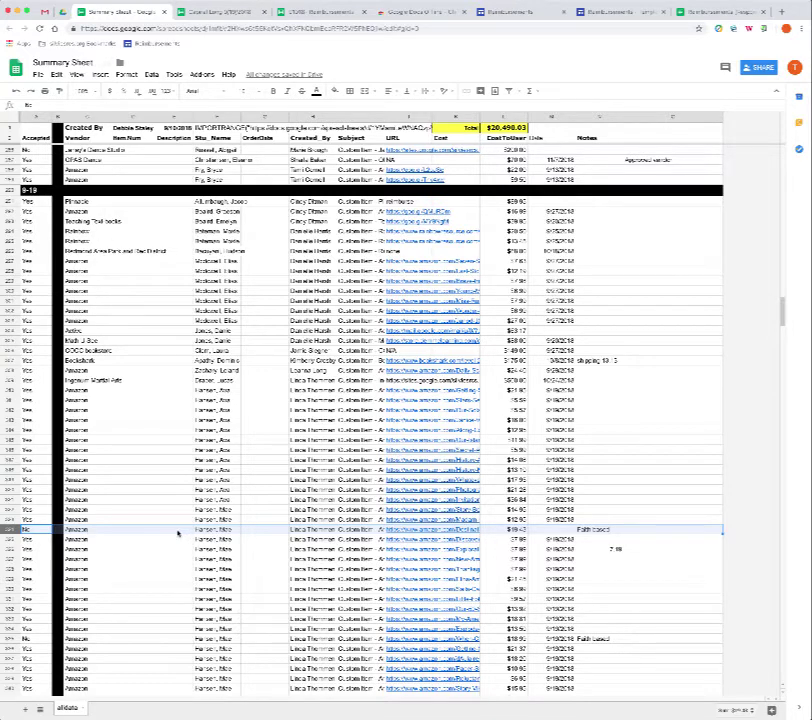
left_click(205, 530)
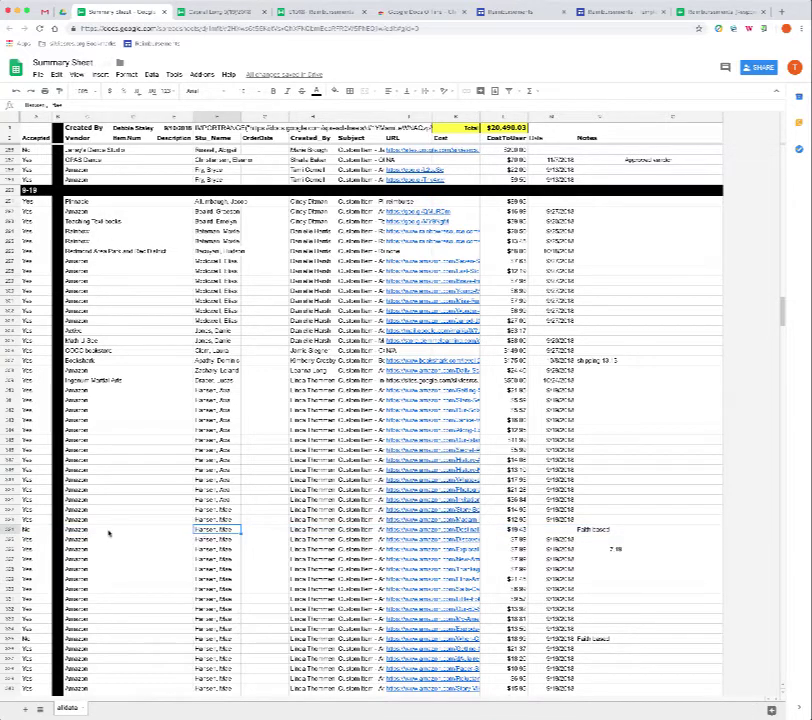
left_click(28, 529)
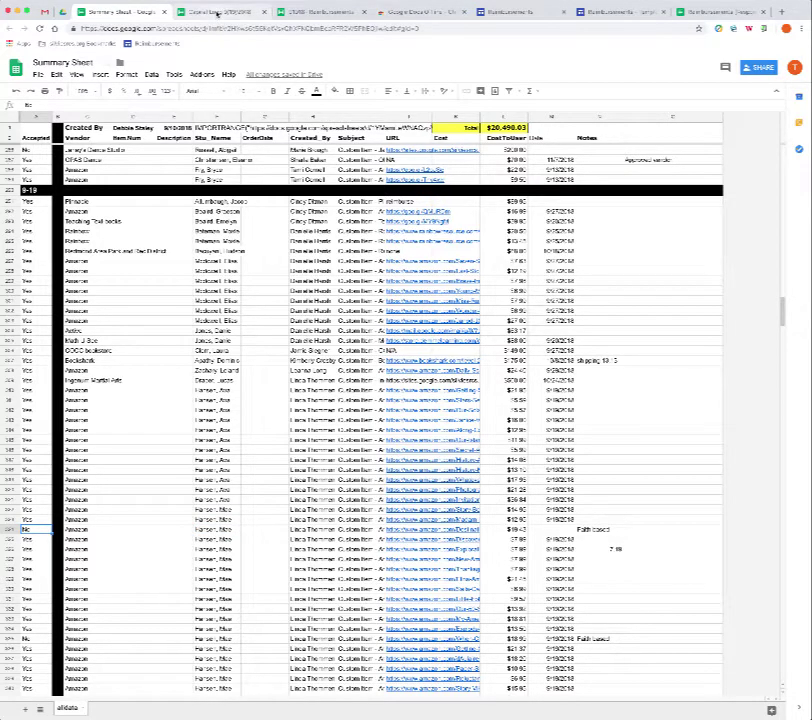
- Examine the color-coded accepted and rejected rows and the columns throughout the 9/19/2018 sheet
left_click(214, 12)
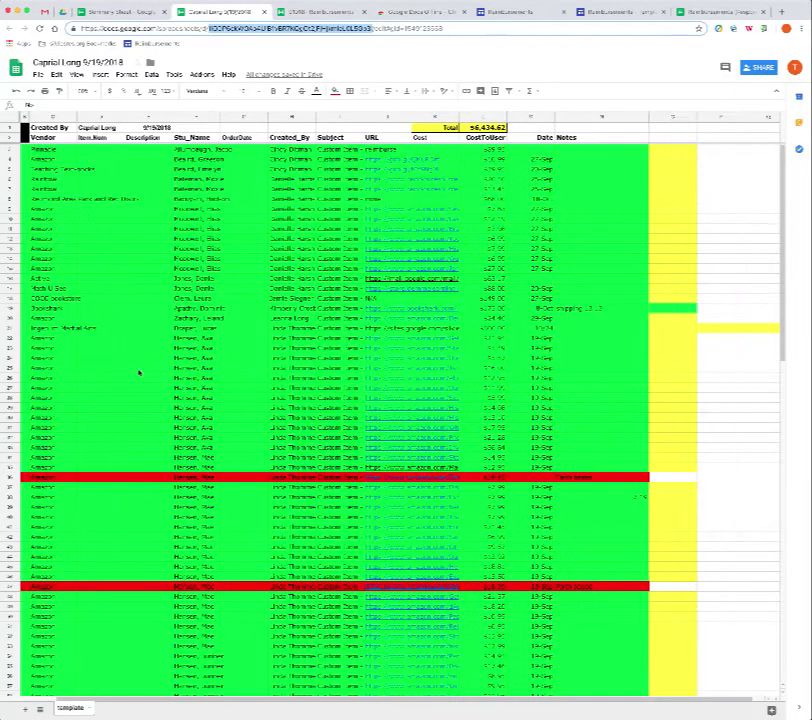
scroll(136, 378, "right", 2)
scroll(150, 396, "left", 2)
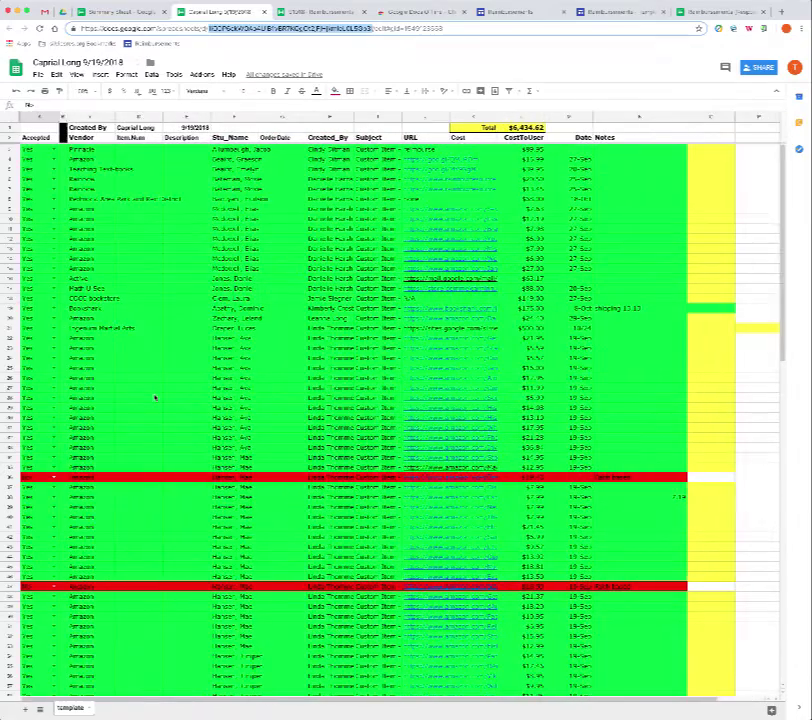
scroll(154, 396, "down", 4)
scroll(155, 398, "down", 3)
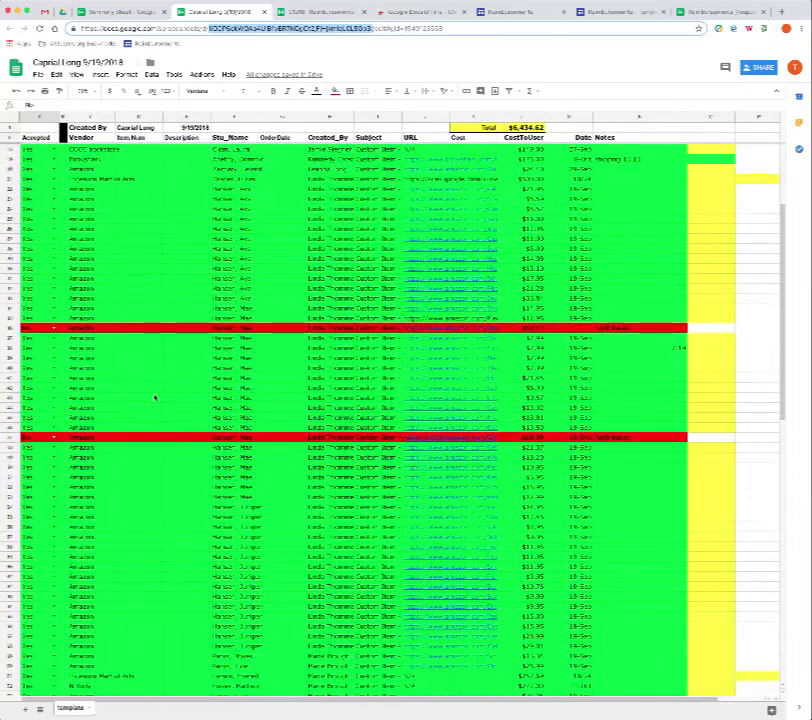
scroll(155, 398, "up", 7)
scroll(155, 398, "right", 2)
scroll(160, 400, "left", 2)
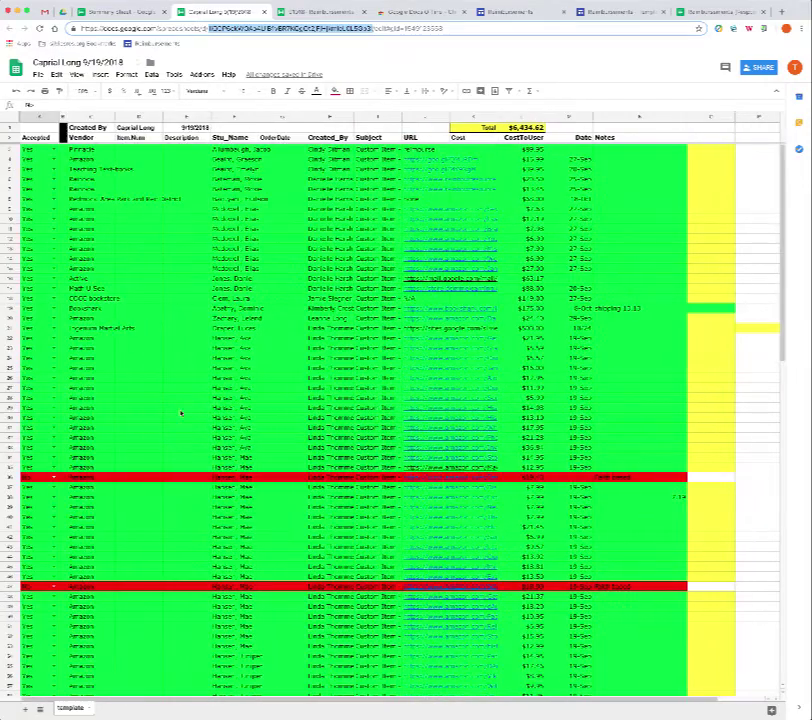
scroll(121, 386, "down", 13)
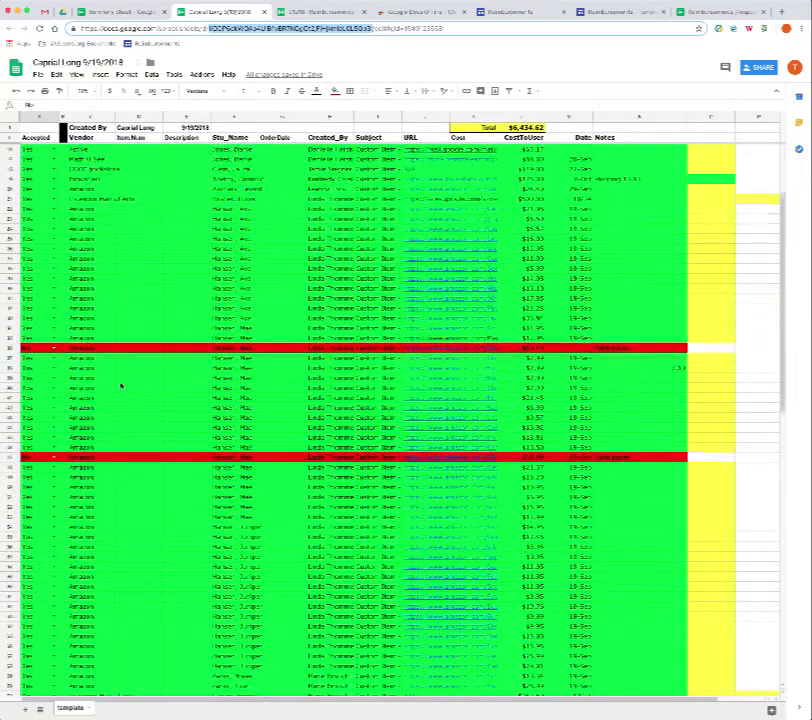
scroll(121, 386, "down", 7)
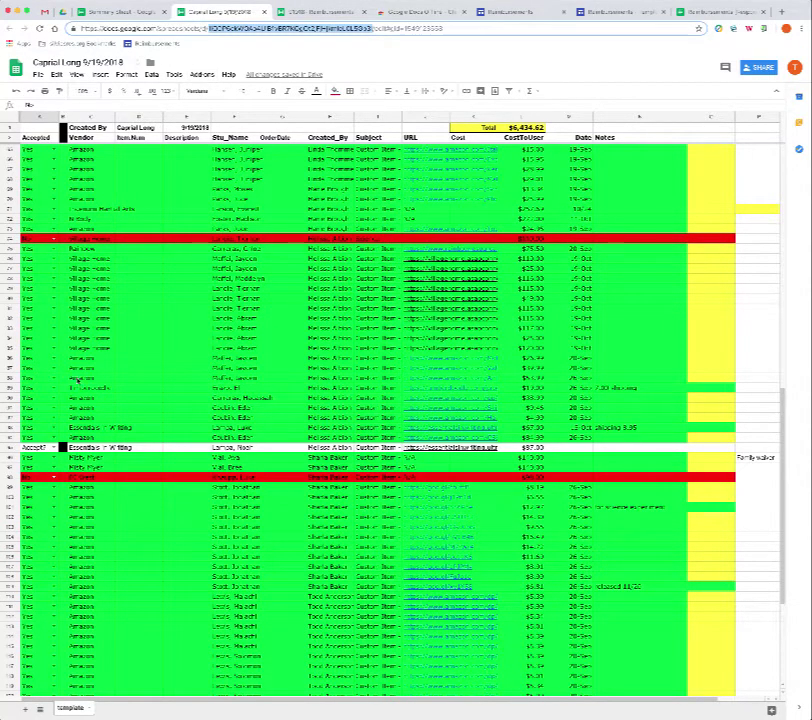
scroll(51, 242, "up", 2)
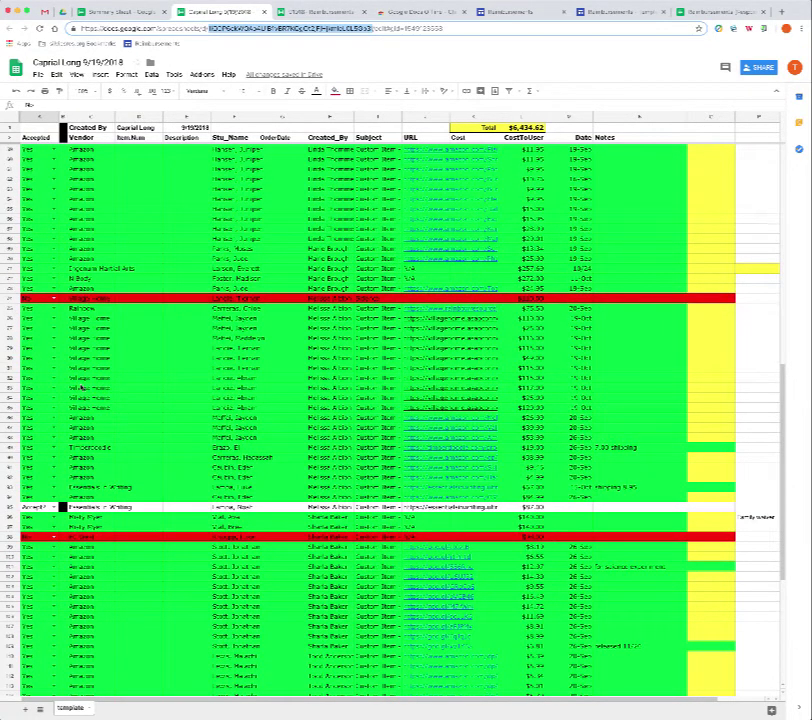
scroll(85, 388, "up", 5)
scroll(85, 388, "right", 4)
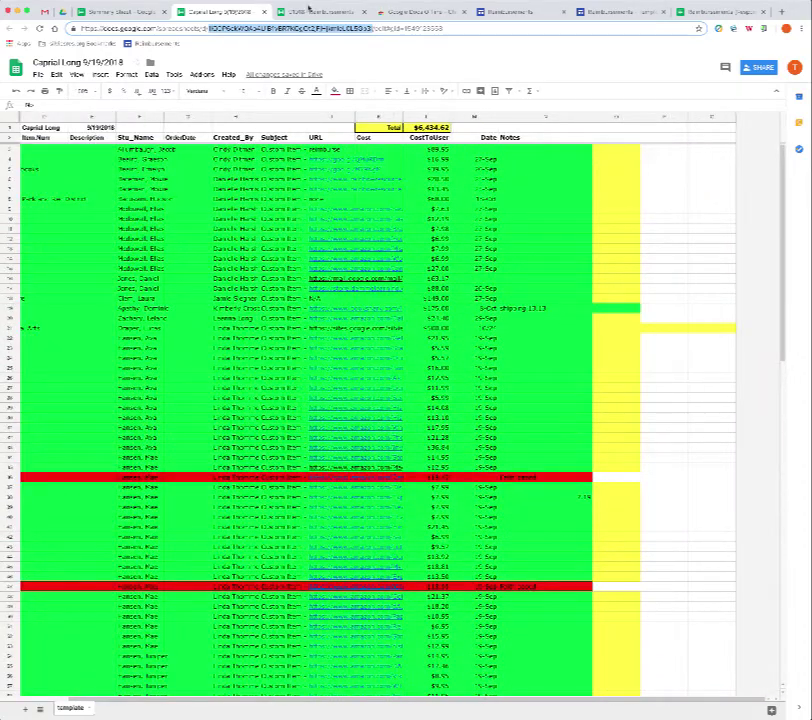
- Compare the old 91918- Reimbursements sheet with the new 9/19/2018 sheet and return to the Summary Sheet
left_click(309, 7)
scroll(121, 308, "up", 10)
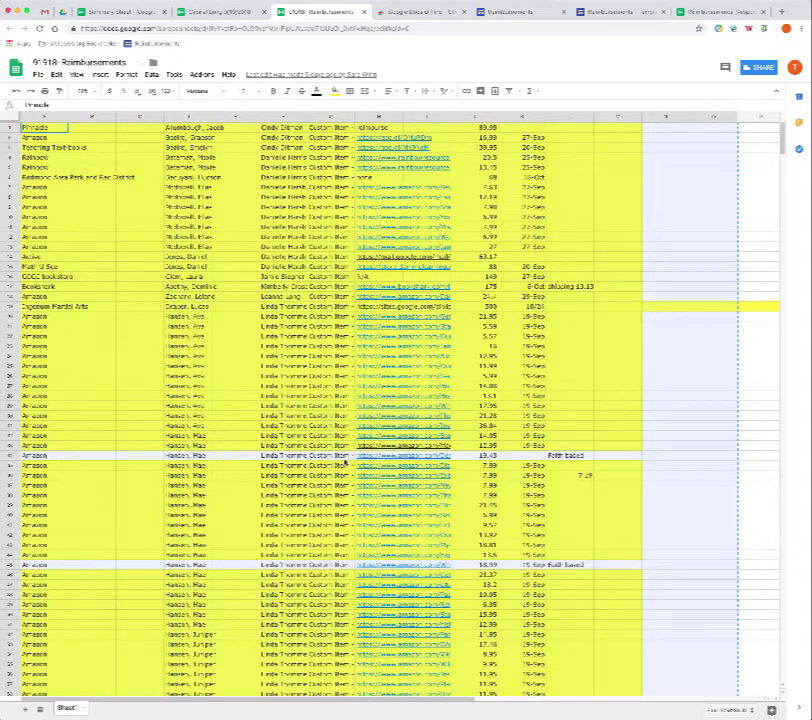
left_click(230, 11)
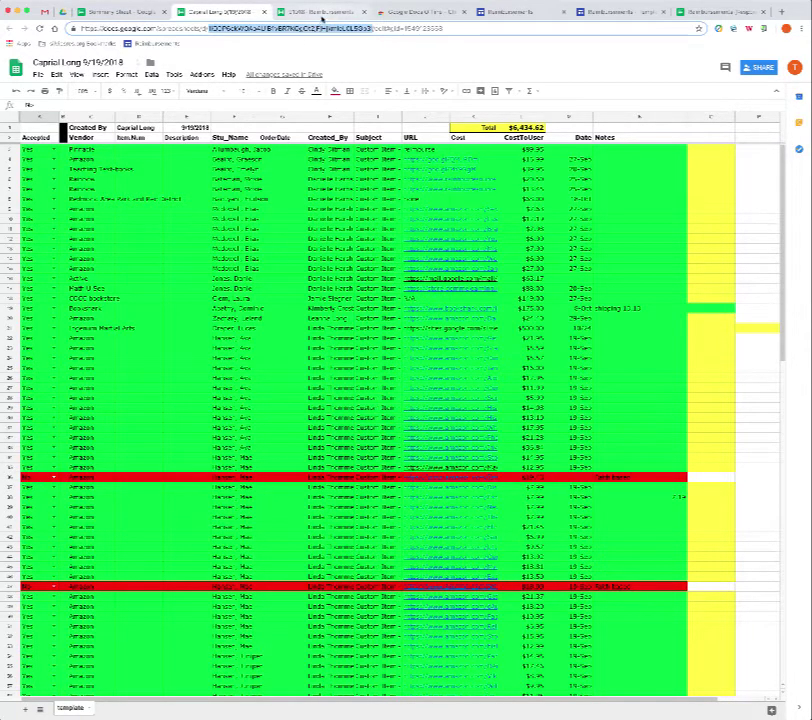
left_click(325, 12)
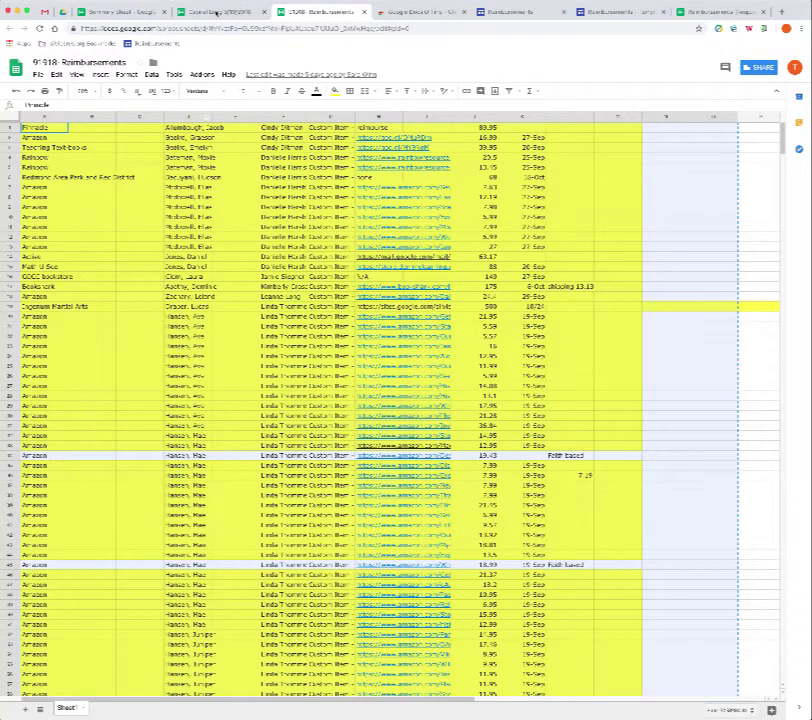
left_click(115, 12)
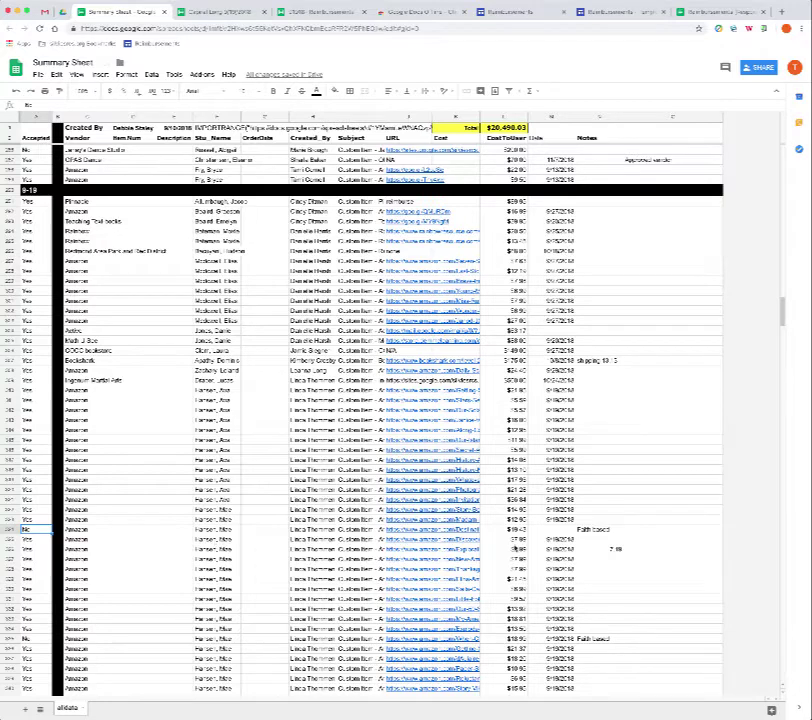
- Set Accepted to Yes for the faith-based row 36 in the 9/19/2018 sheet and check that row in the Summary Sheet
left_click(205, 12)
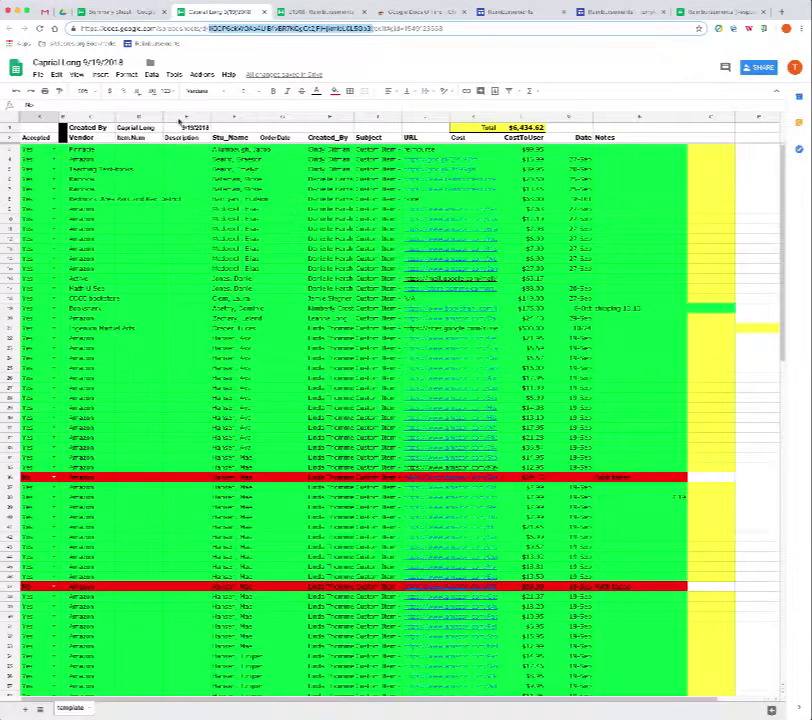
left_click(55, 477)
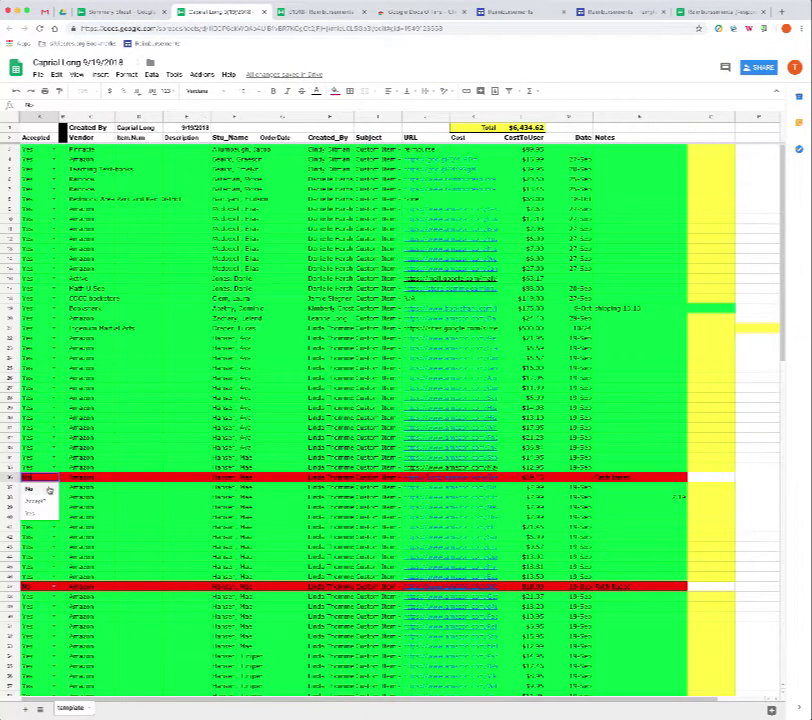
left_click(45, 512)
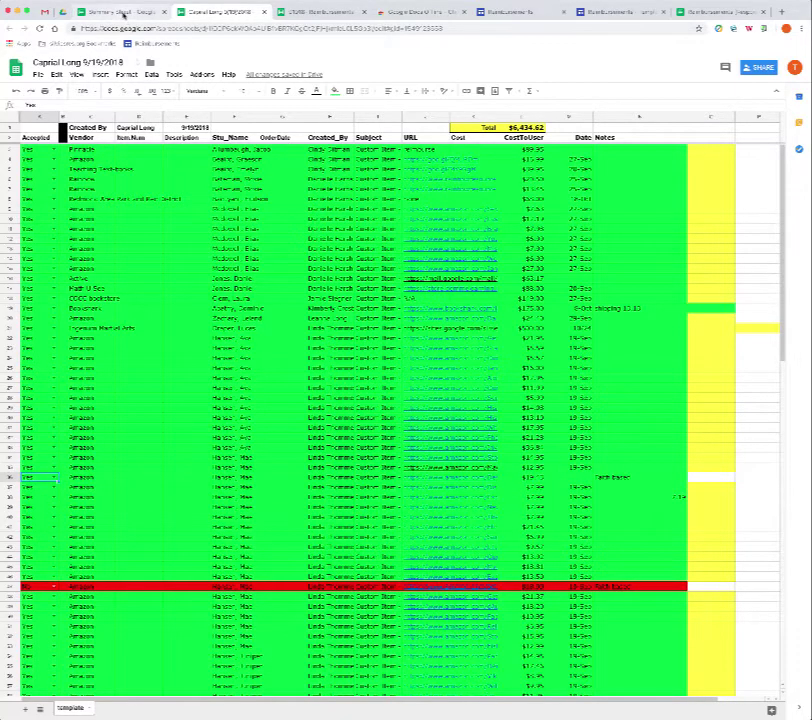
left_click(100, 12)
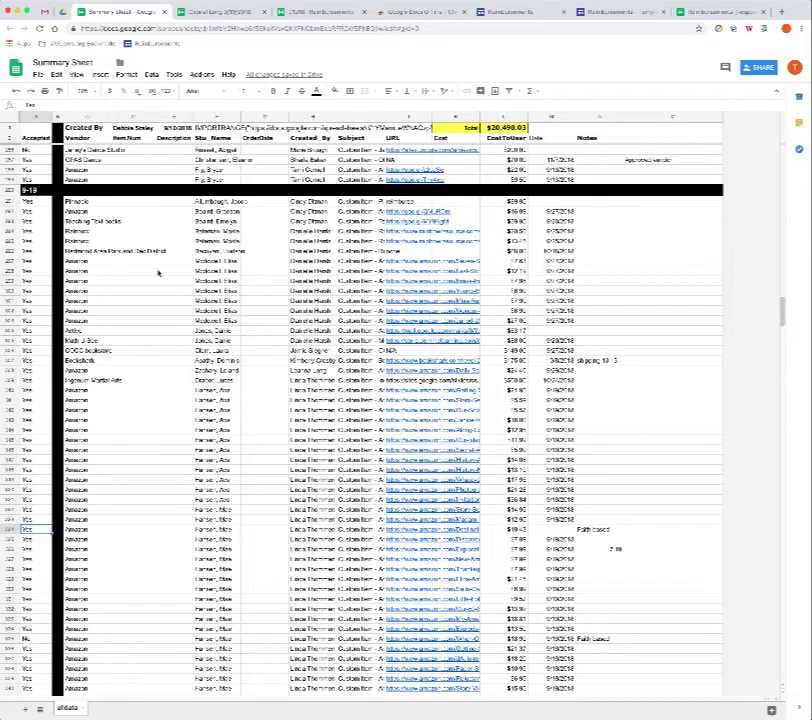
- Set Accepted back to No for row 36 in the 9/19/2018 sheet and recheck the linked row in the Summary Sheet
left_click(212, 12)
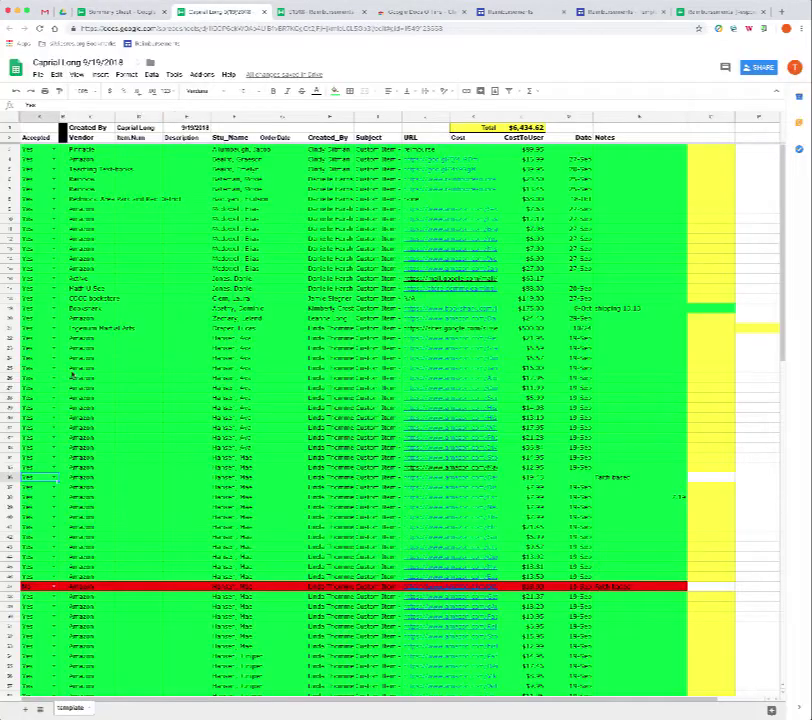
left_click(52, 481)
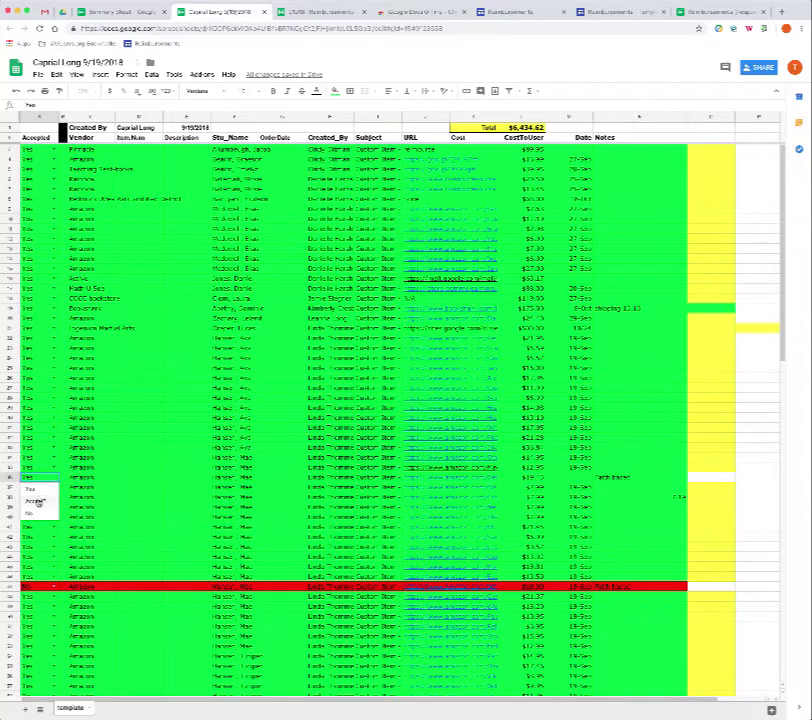
left_click(33, 513)
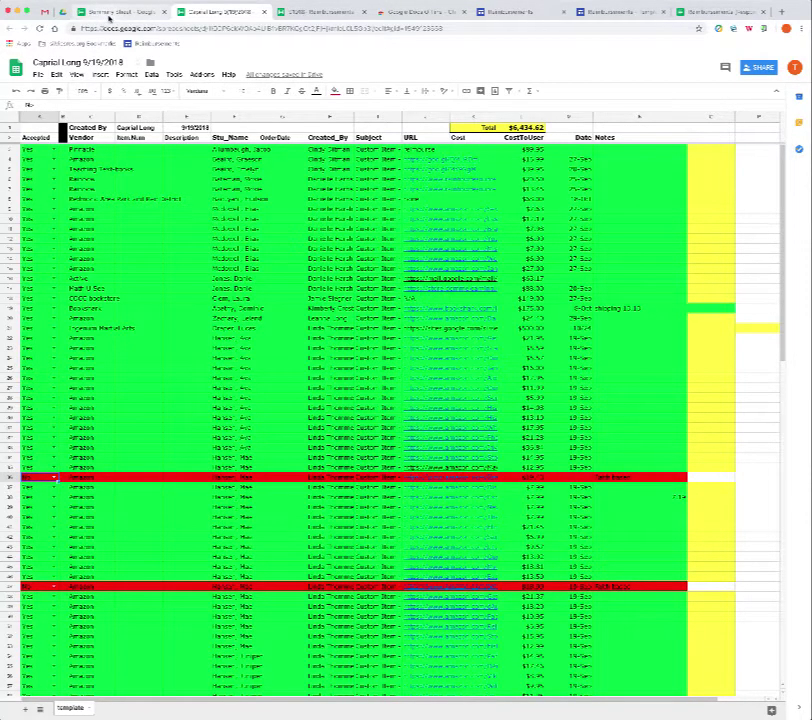
left_click(110, 13)
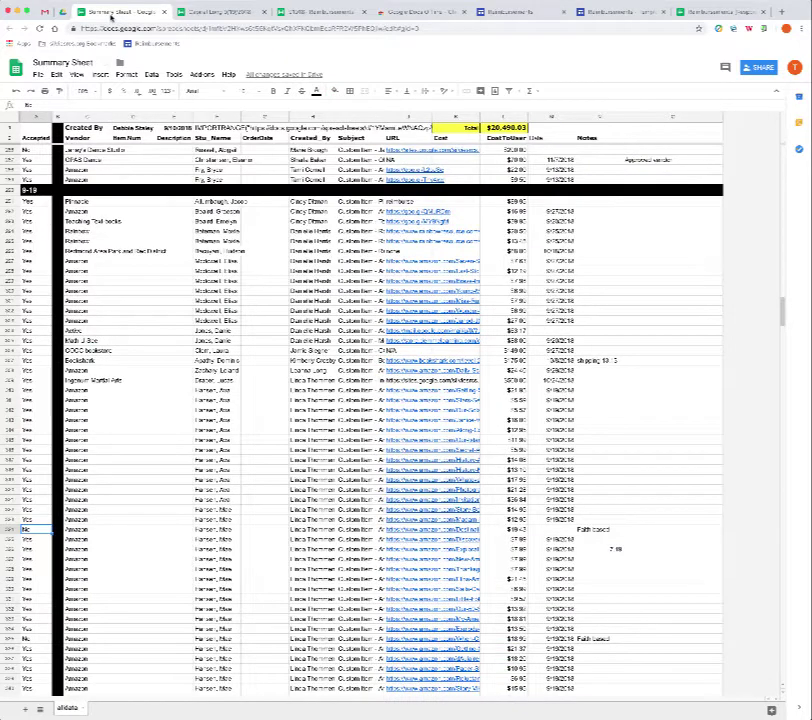